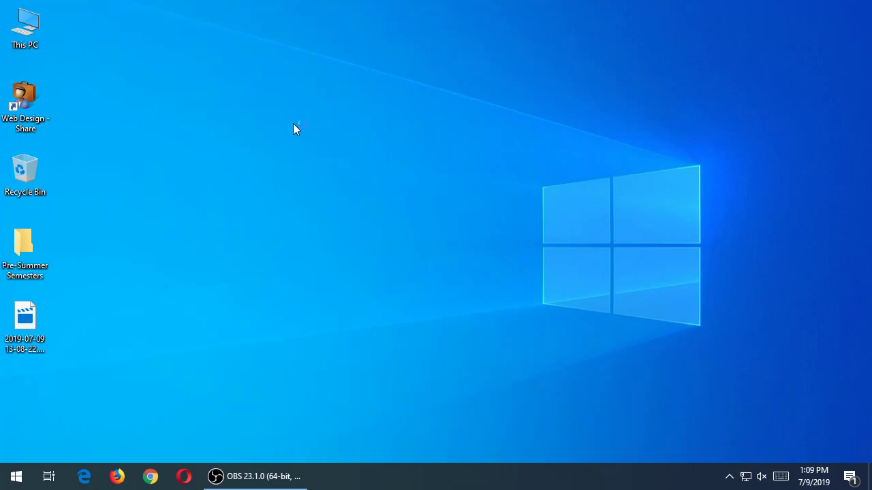
- Copy MAMP_MAMP_PRO_4.1.exe from the Web Design share's CIS256 folder onto the desktop
{"action": "double_click", "coordinate": [33, 104]}
{"action": "left_click_drag", "start_coordinate": [469, 18], "coordinate": [576, 15]}
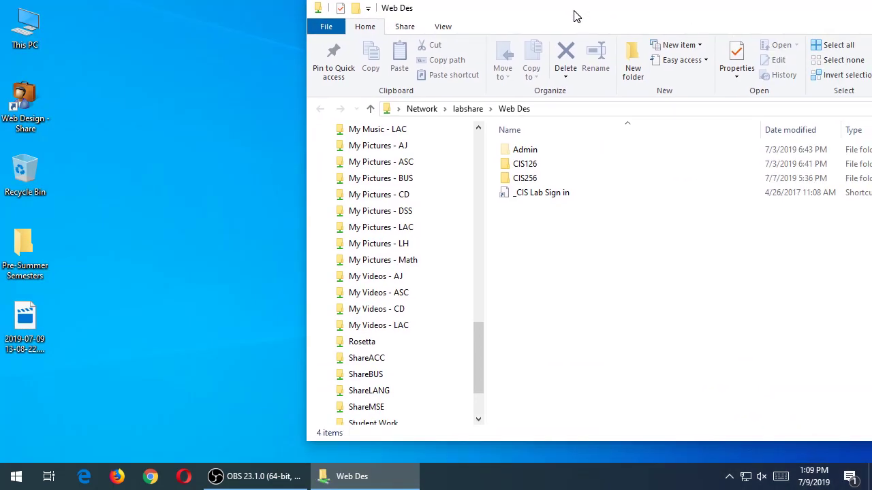
{"action": "left_click", "coordinate": [515, 181]}
{"action": "double_click", "coordinate": [516, 181]}
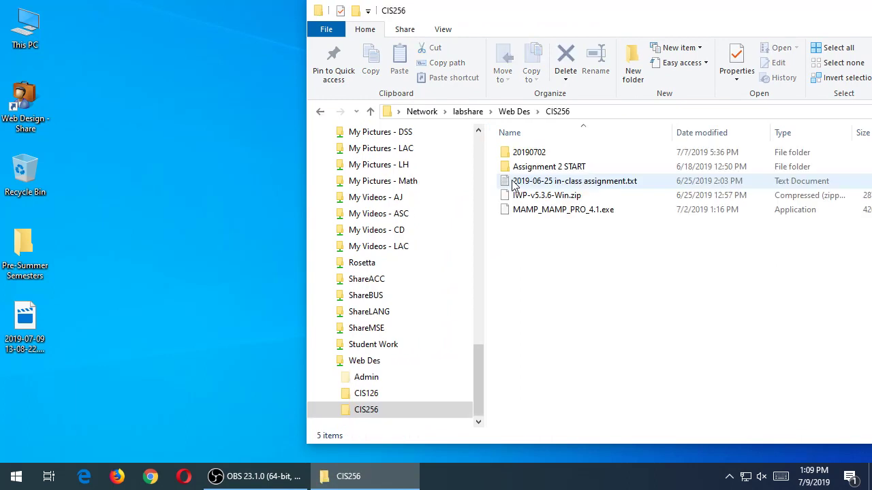
{"action": "left_click", "coordinate": [569, 212]}
{"action": "left_click_drag", "start_coordinate": [569, 215], "coordinate": [184, 231]}
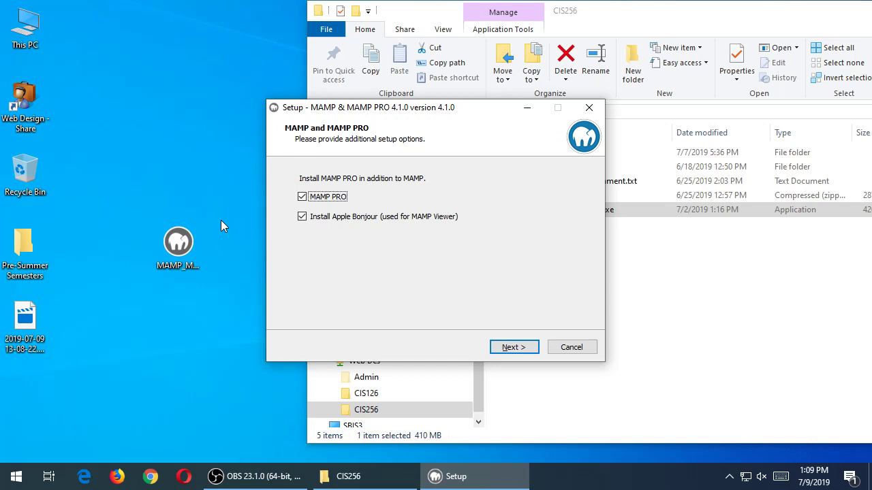
- Deselect the MAMP PRO and Apple Bonjour components in the setup wizard
{"action": "left_click", "coordinate": [327, 197]}
{"action": "left_click", "coordinate": [326, 217]}
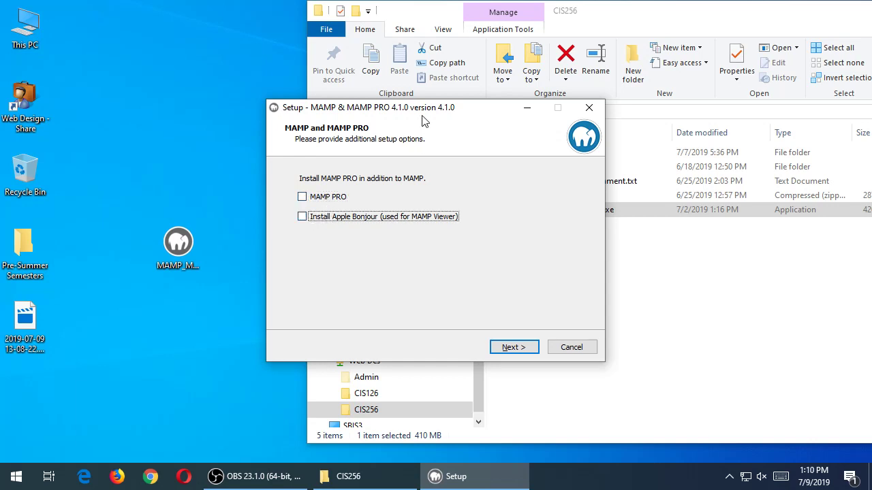
{"action": "left_click_drag", "start_coordinate": [422, 113], "coordinate": [394, 125]}
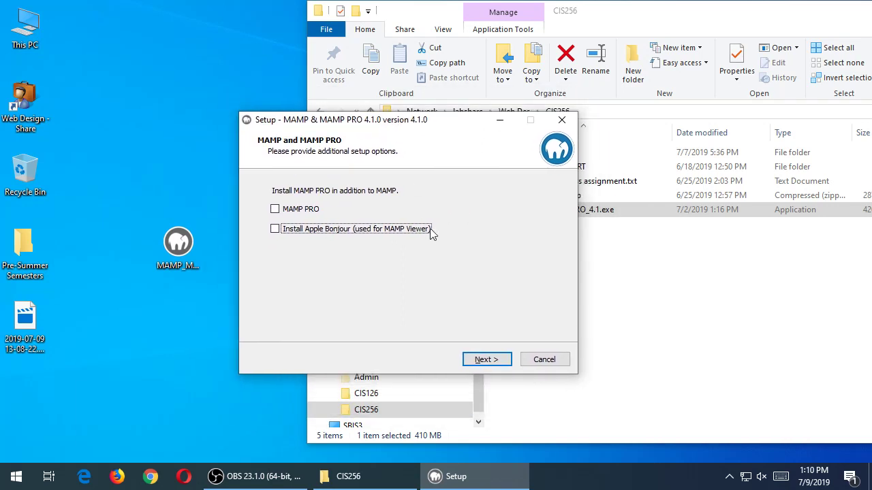
- Accept the licence, keep the default folder and Start Menu locations, and begin installing
{"action": "left_click", "coordinate": [482, 361]}
{"action": "left_click", "coordinate": [333, 318]}
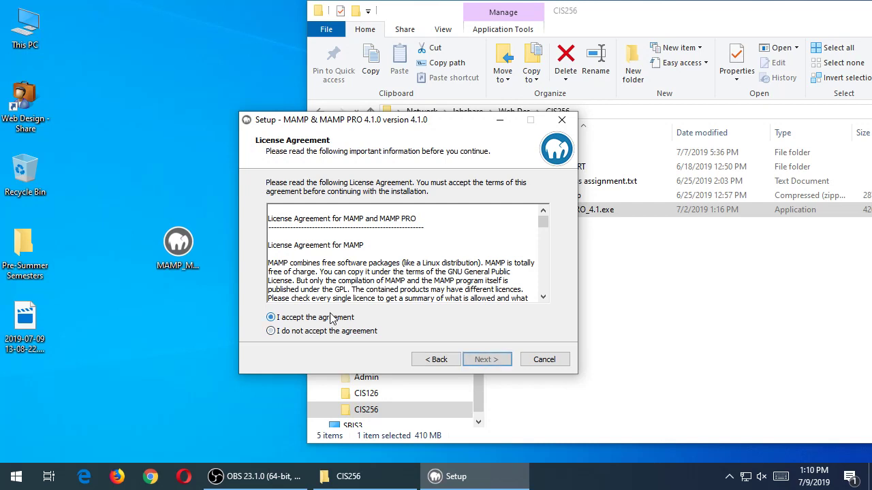
{"action": "left_click", "coordinate": [486, 360]}
{"action": "left_click", "coordinate": [487, 360]}
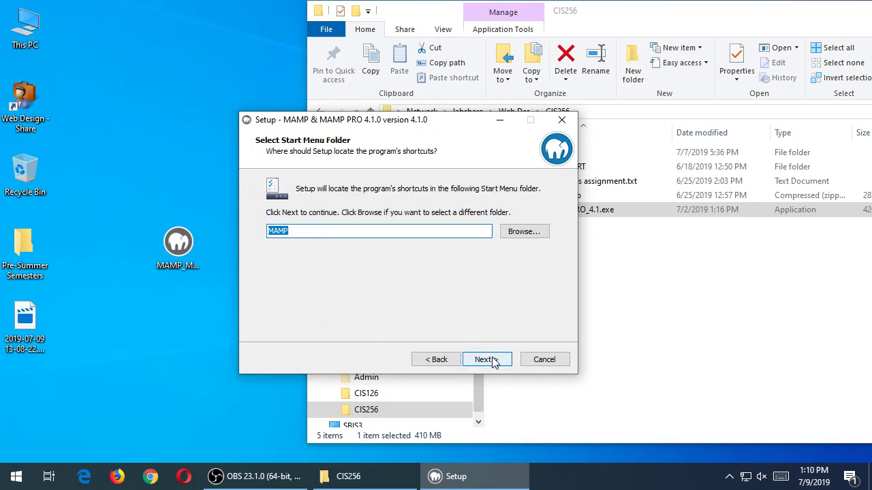
{"action": "left_click", "coordinate": [489, 360]}
{"action": "left_click", "coordinate": [493, 361]}
{"action": "left_click", "coordinate": [492, 360]}
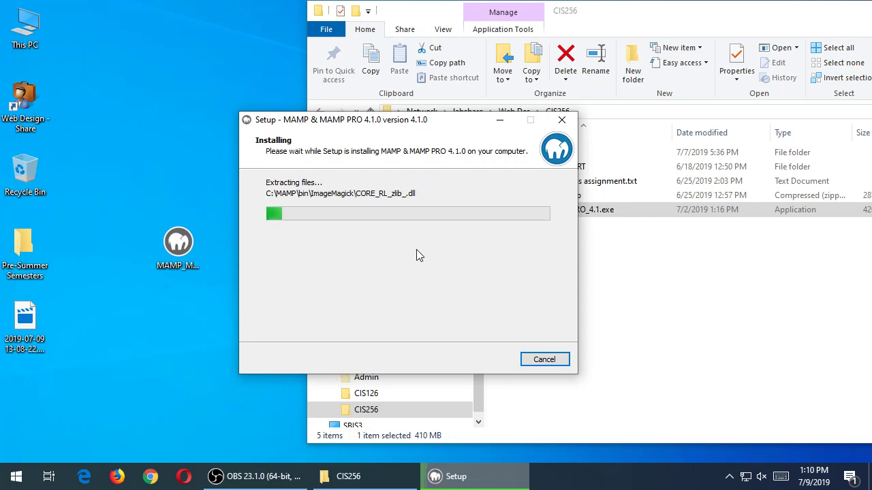
- Move the setup window aside while files extract and the VC++ redistributables install
{"action": "left_click_drag", "start_coordinate": [462, 127], "coordinate": [397, 136]}
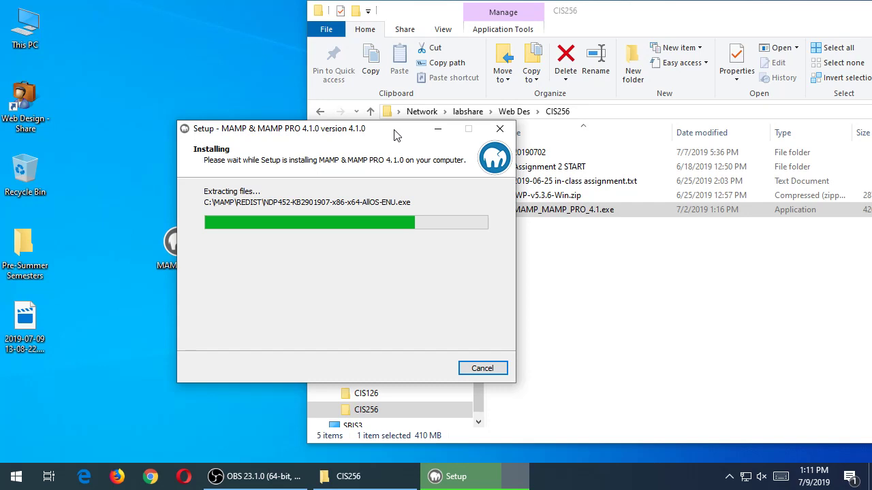
{"action": "left_click_drag", "start_coordinate": [395, 130], "coordinate": [315, 162]}
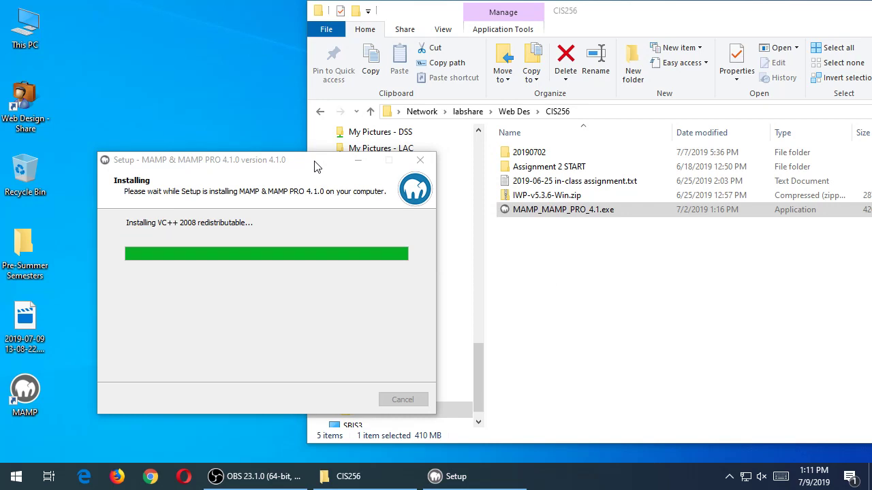
- Copy the 20190702 folder from CIS256 onto the desktop and place it at the top
{"action": "left_click_drag", "start_coordinate": [529, 152], "coordinate": [206, 69]}
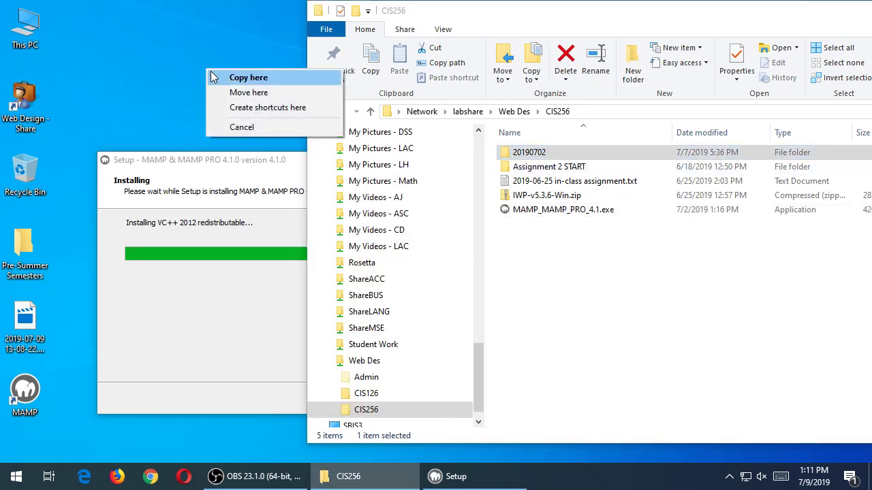
{"action": "left_click", "coordinate": [215, 73]}
{"action": "left_click_drag", "start_coordinate": [215, 73], "coordinate": [165, 34]}
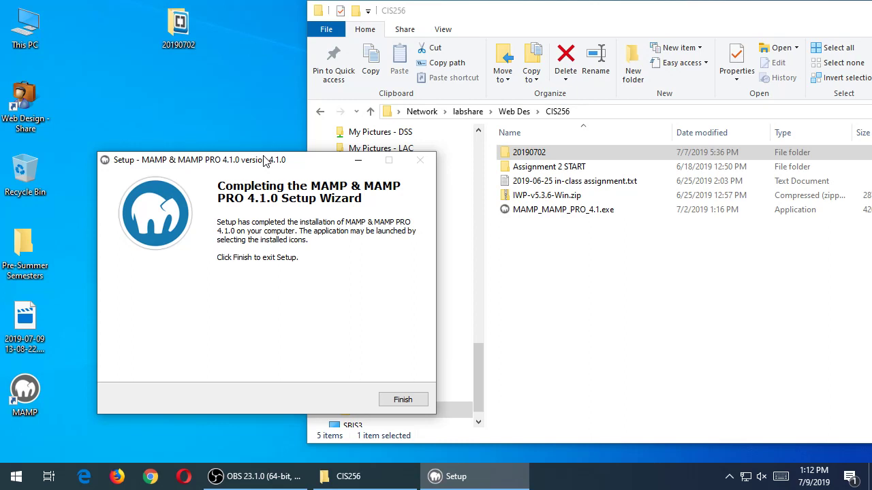
- Finish the MAMP setup wizard and launch MAMP from its desktop shortcut
{"action": "left_click", "coordinate": [393, 400]}
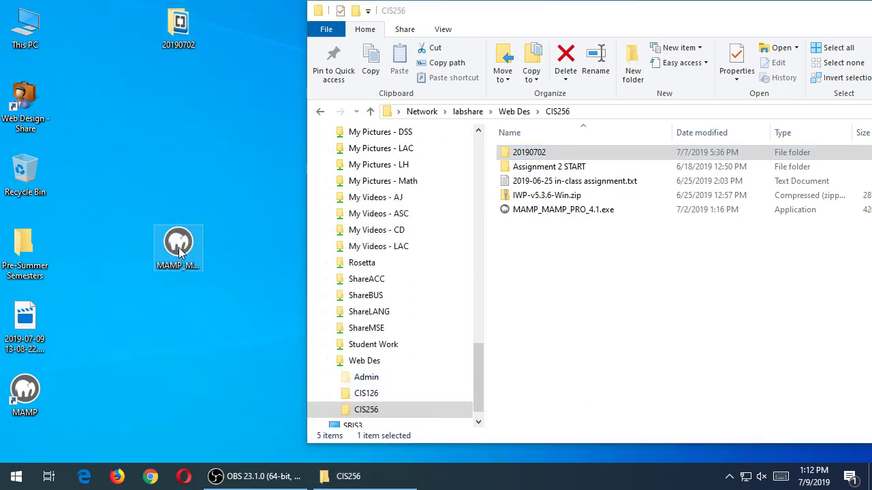
{"action": "double_click", "coordinate": [39, 394]}
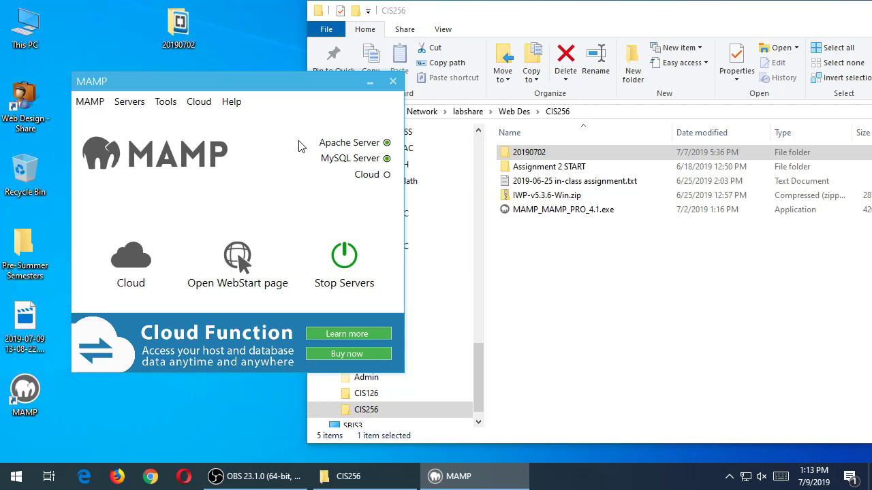
- Move the MAMP window aside and open the WebStart page at localhost/MAMP/
{"action": "left_click_drag", "start_coordinate": [281, 80], "coordinate": [518, 167]}
{"action": "left_click", "coordinate": [194, 204]}
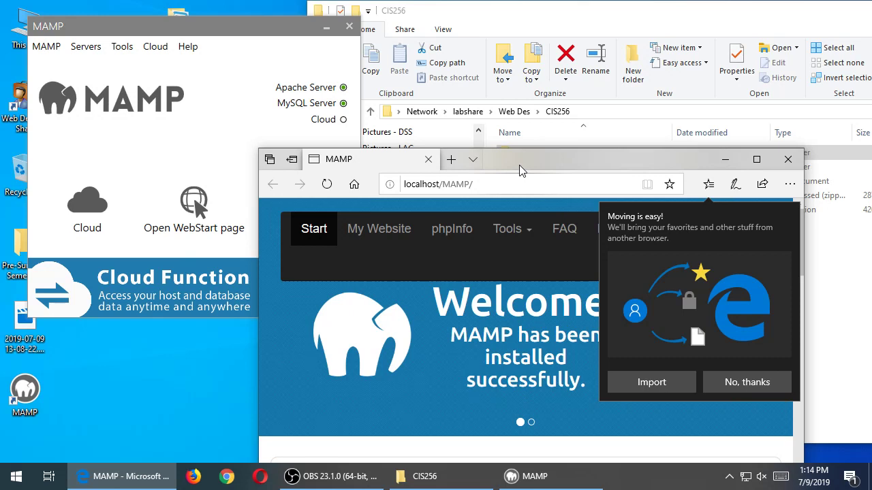
- Dismiss Edge's import suggestion and open phpMyAdmin from the WebStart Tools menu
{"action": "left_click", "coordinate": [742, 380]}
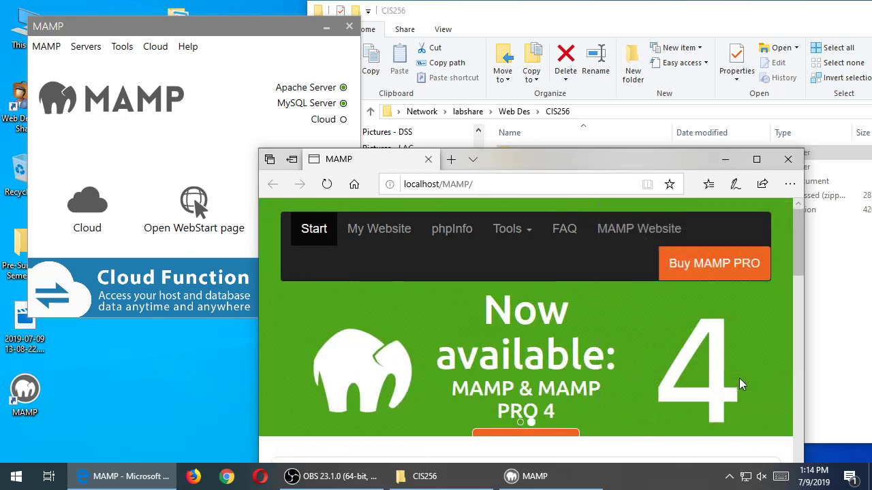
{"action": "left_click", "coordinate": [512, 232]}
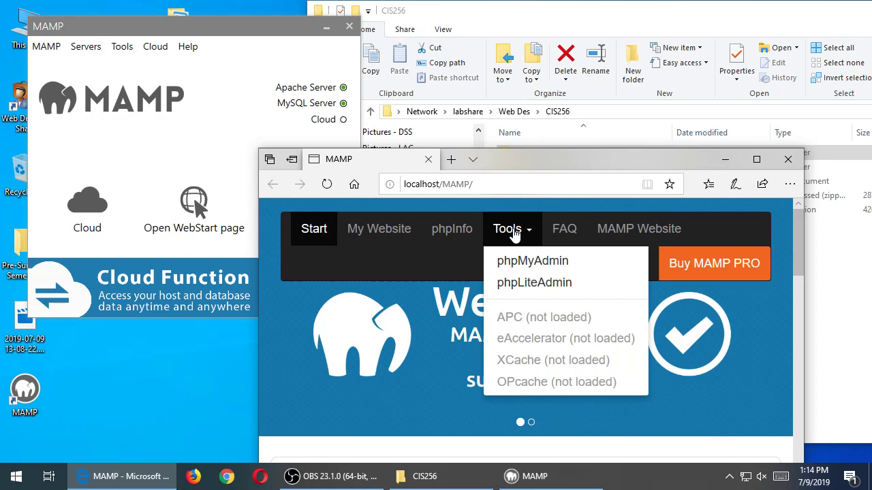
{"action": "left_click", "coordinate": [521, 261]}
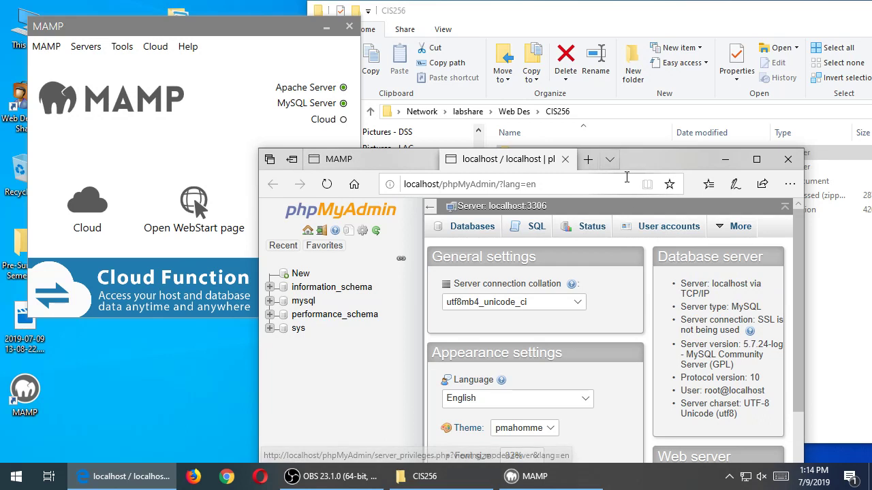
- Create a new database named 'wp' from phpMyAdmin's Databases tab
{"action": "left_click", "coordinate": [483, 232]}
{"action": "left_click", "coordinate": [497, 332]}
{"action": "type", "text": "wp"}
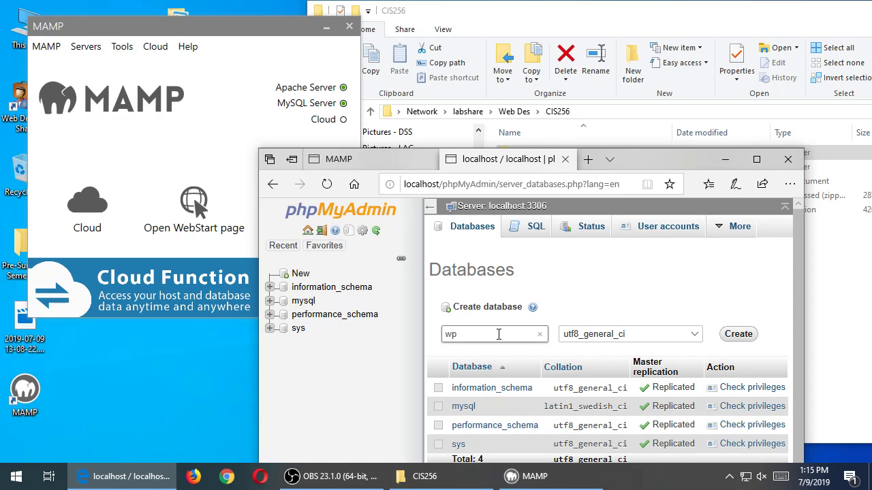
{"action": "left_click", "coordinate": [747, 335]}
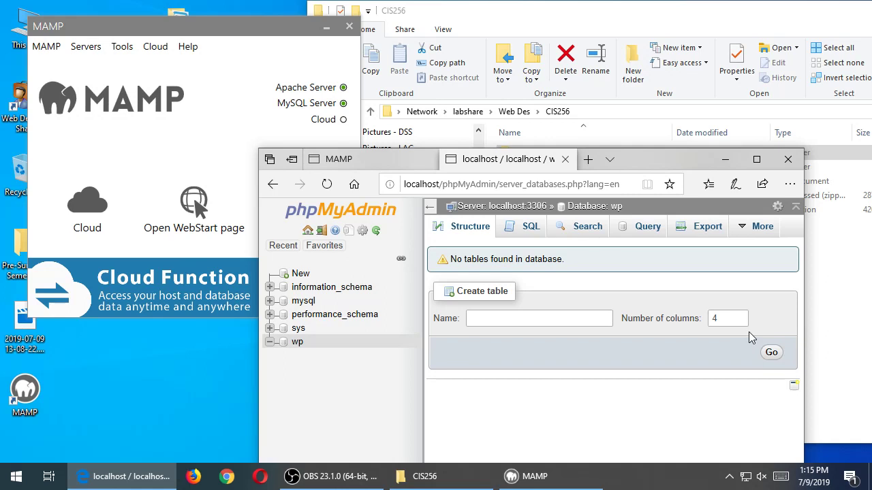
- Reposition the 20190702 folder icon on the desktop and close the CIS256 window
{"action": "key", "text": "super+d"}
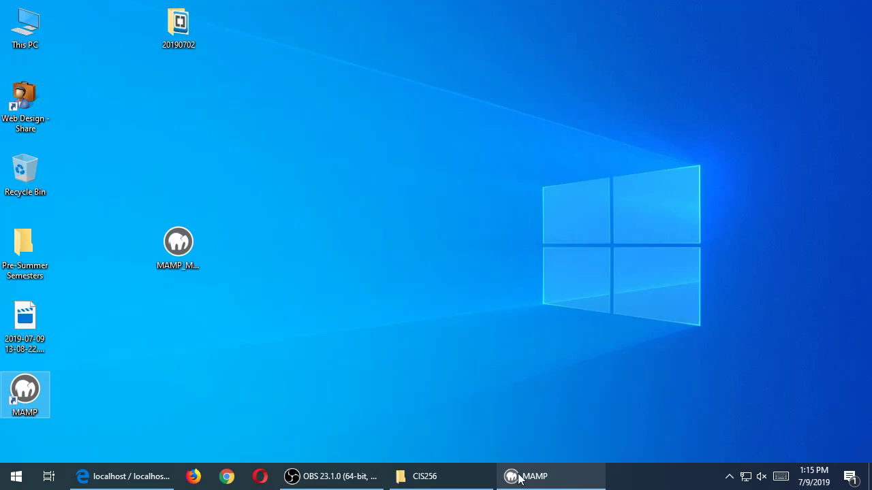
{"action": "left_click", "coordinate": [466, 480]}
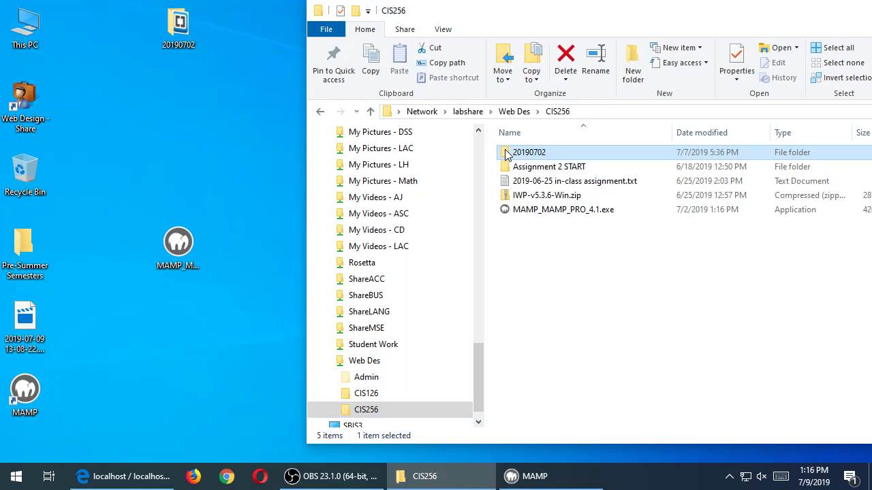
{"action": "left_click_drag", "start_coordinate": [167, 25], "coordinate": [209, 137]}
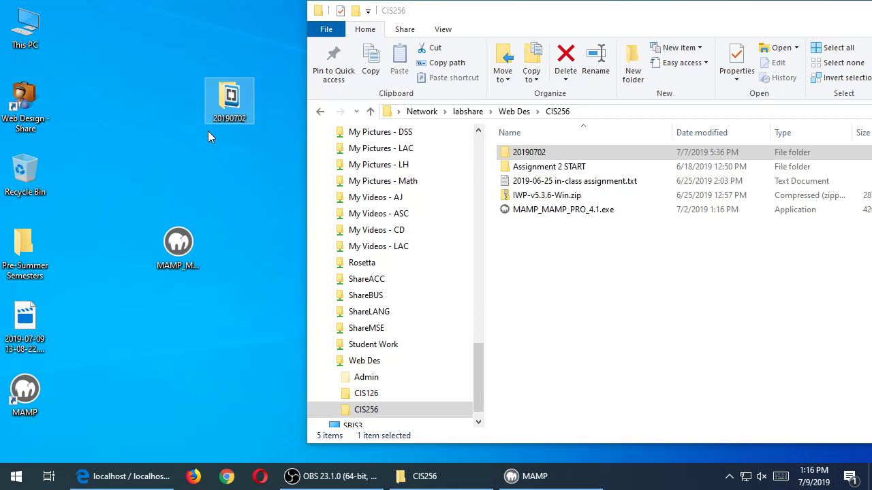
{"action": "left_click_drag", "start_coordinate": [230, 102], "coordinate": [168, 99]}
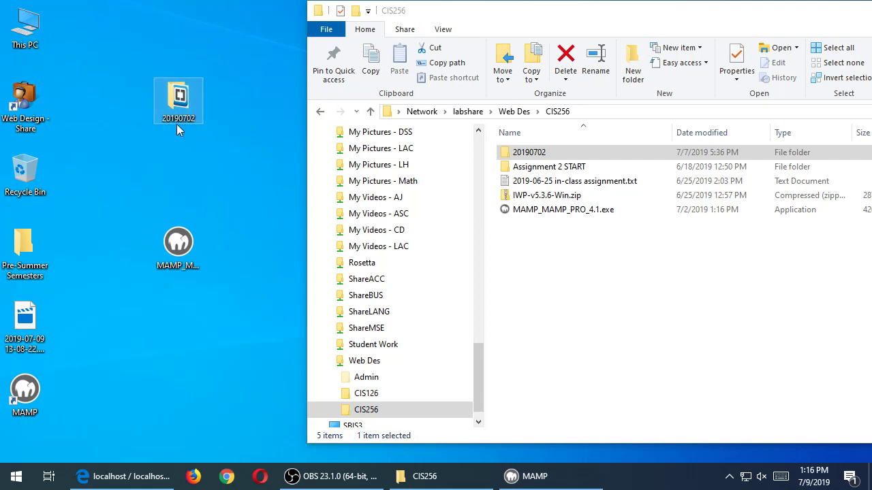
{"action": "left_click_drag", "start_coordinate": [814, 19], "coordinate": [562, 56]}
{"action": "left_click", "coordinate": [816, 48]}
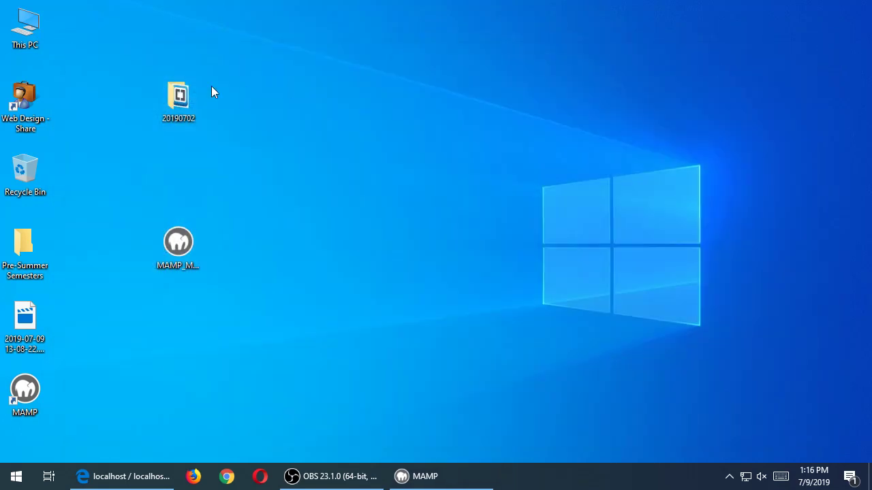
- Open This PC and resize its window so the drives are visible
{"action": "double_click", "coordinate": [32, 37]}
{"action": "mouse_move", "coordinate": [286, 59]}
{"action": "left_mouse_down"}
{"action": "mouse_move", "coordinate": [424, 52]}
{"action": "mouse_move", "coordinate": [279, 62]}
{"action": "left_mouse_up"}
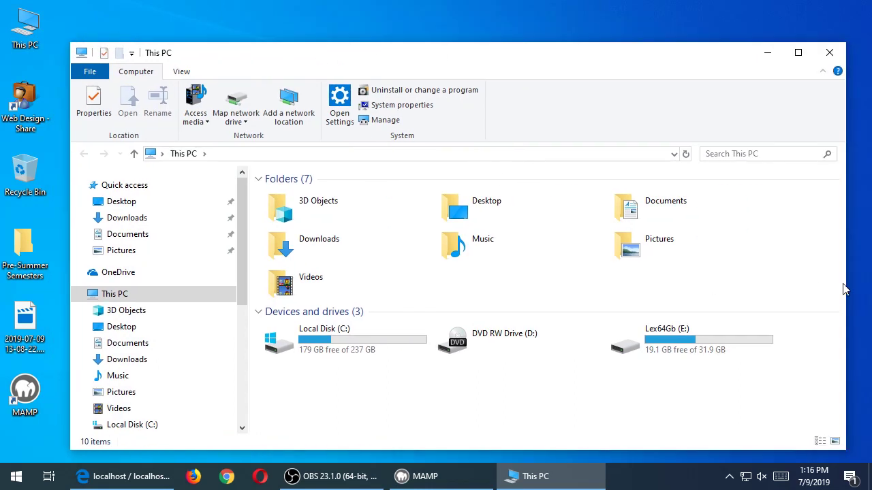
{"action": "left_click_drag", "start_coordinate": [844, 288], "coordinate": [563, 287]}
{"action": "left_click_drag", "start_coordinate": [408, 66], "coordinate": [586, 26]}
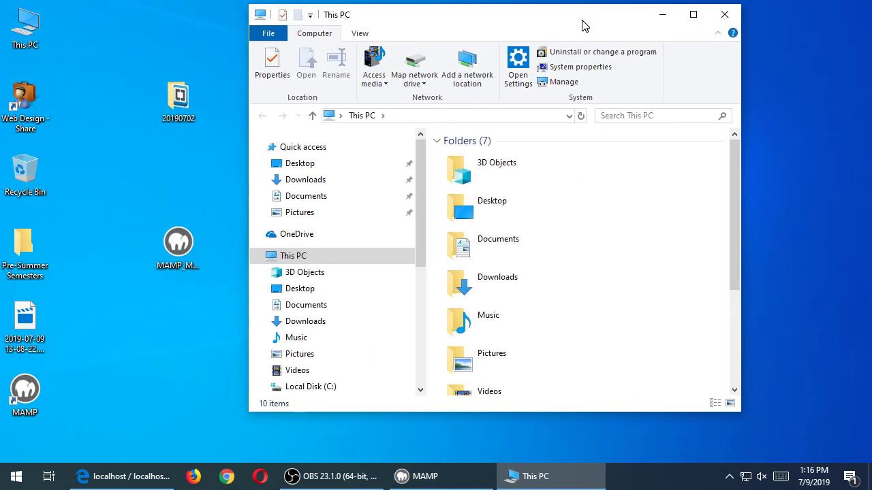
{"action": "left_click_drag", "start_coordinate": [745, 224], "coordinate": [845, 209]}
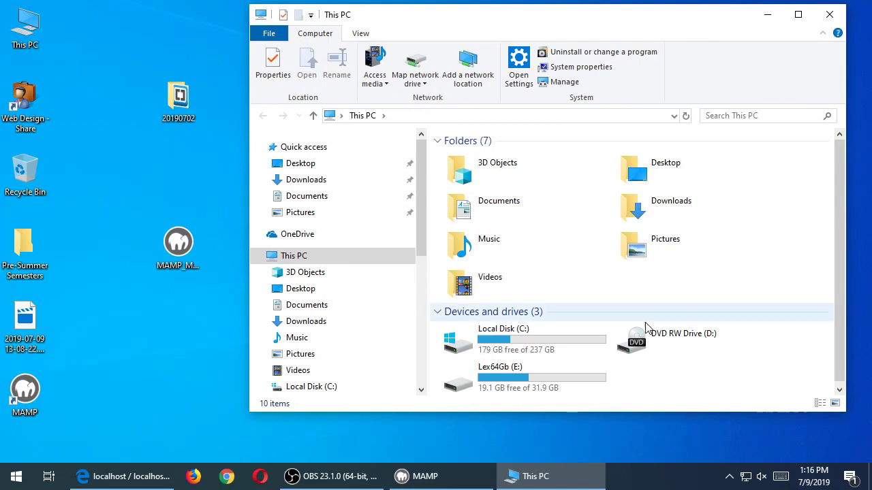
- Browse through Local Disk (C:) and the MAMP folder into htdocs
{"action": "double_click", "coordinate": [519, 341]}
{"action": "left_click", "coordinate": [469, 188]}
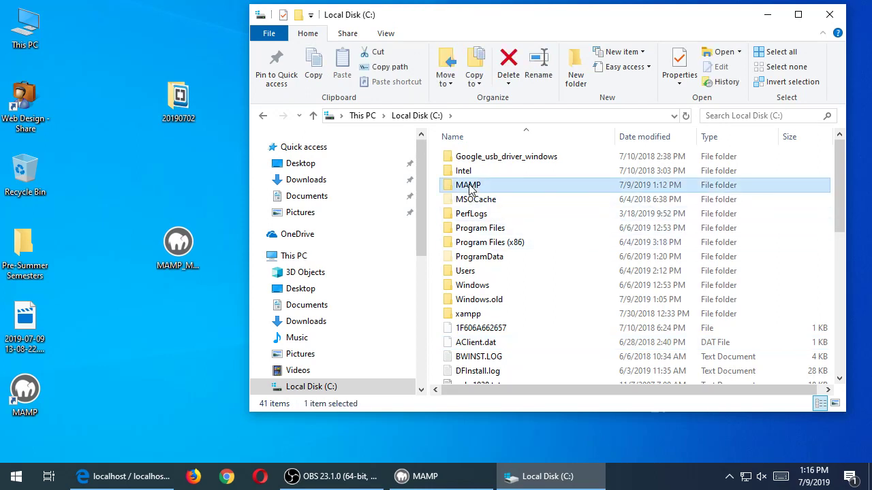
{"action": "mouse_move", "coordinate": [846, 235]}
{"action": "left_mouse_down"}
{"action": "mouse_move", "coordinate": [868, 235]}
{"action": "mouse_move", "coordinate": [860, 235]}
{"action": "left_mouse_up"}
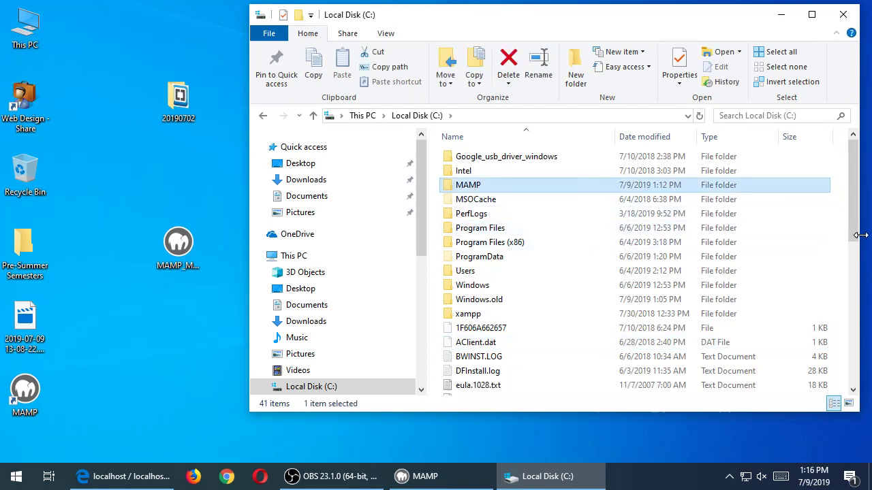
{"action": "double_click", "coordinate": [446, 190]}
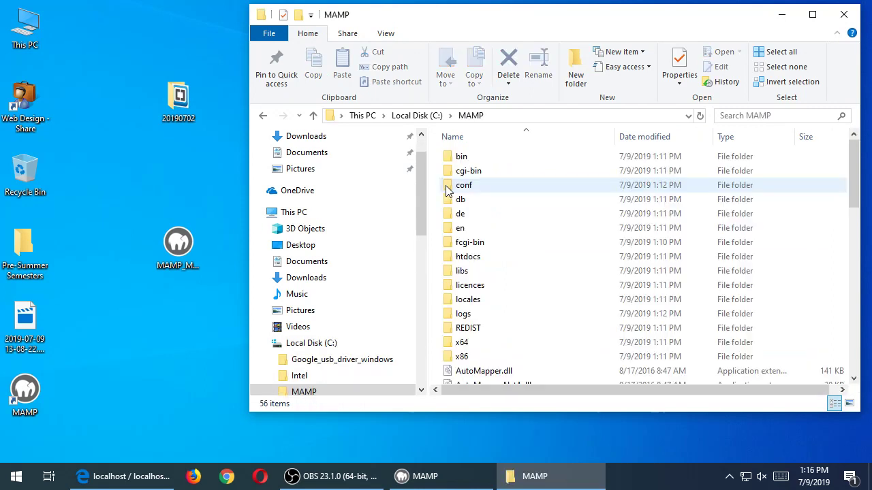
{"action": "double_click", "coordinate": [450, 259]}
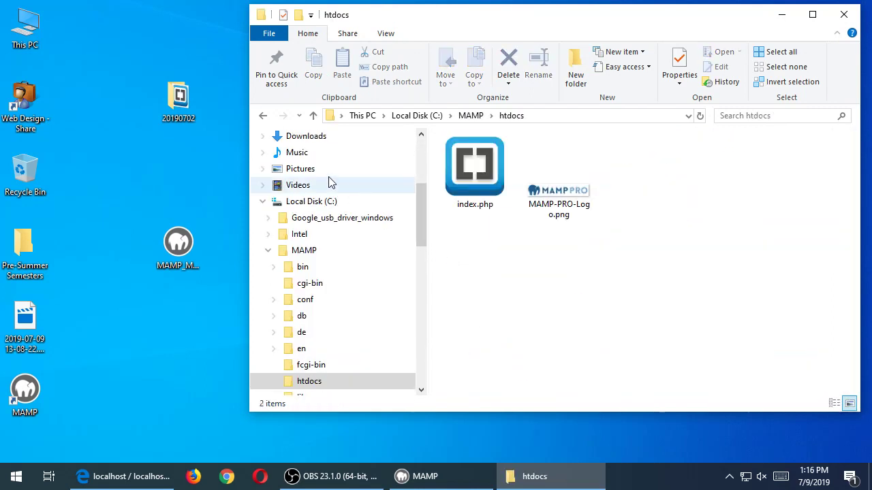
- Copy the 20190702 desktop folder into C:\MAMP\htdocs alongside index.php and MAMP-PRO-Logo.png
{"action": "left_click_drag", "start_coordinate": [179, 100], "coordinate": [495, 284]}
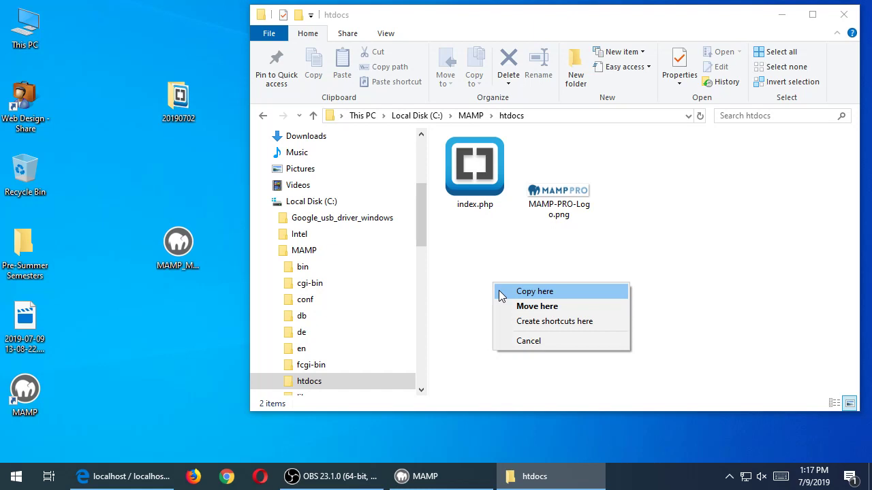
{"action": "left_click", "coordinate": [501, 295]}
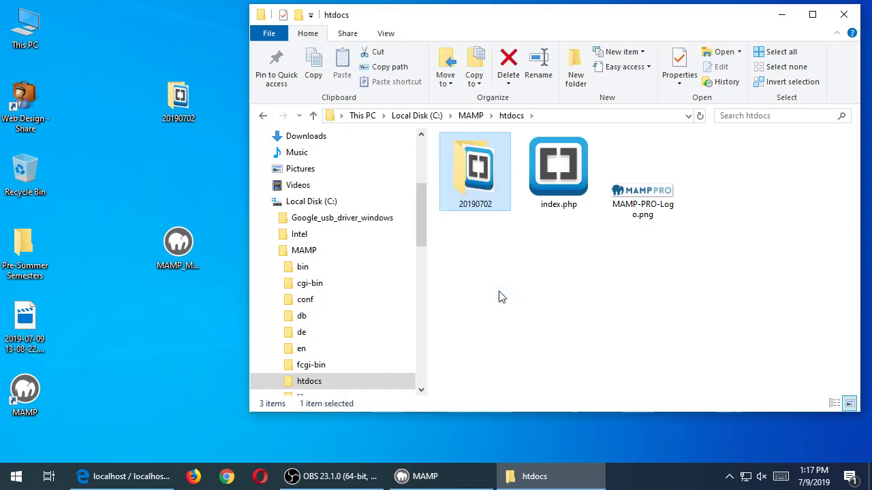
{"action": "double_click", "coordinate": [482, 183]}
{"action": "left_click", "coordinate": [486, 176]}
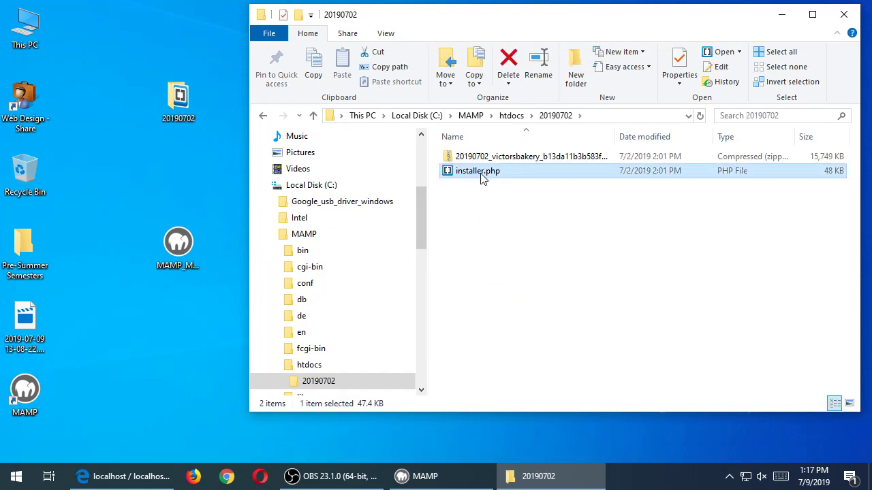
{"action": "key", "text": "Up"}
{"action": "key", "text": "Down"}
{"action": "key", "text": "Up"}
{"action": "key", "text": "Down"}
{"action": "key", "text": "Up"}
{"action": "key", "text": "Down"}
{"action": "key", "text": "Up"}
{"action": "key", "text": "Down"}
{"action": "key", "text": "Up"}
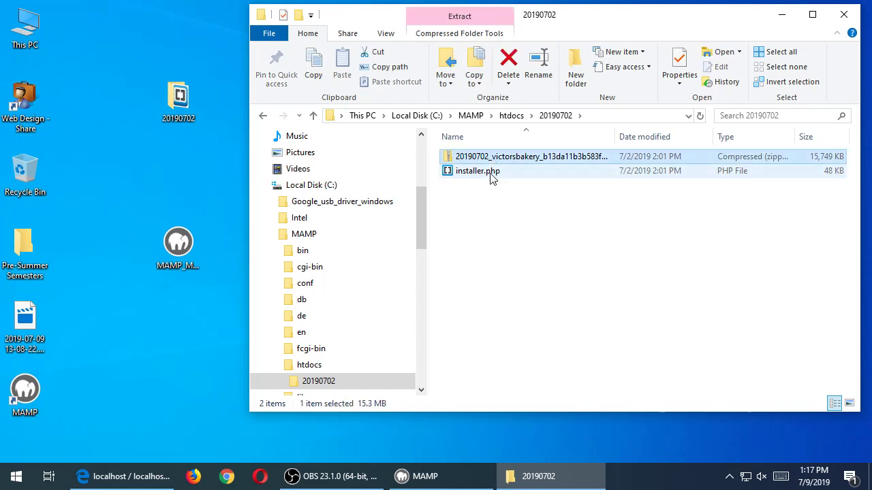
{"action": "key", "text": "Down"}
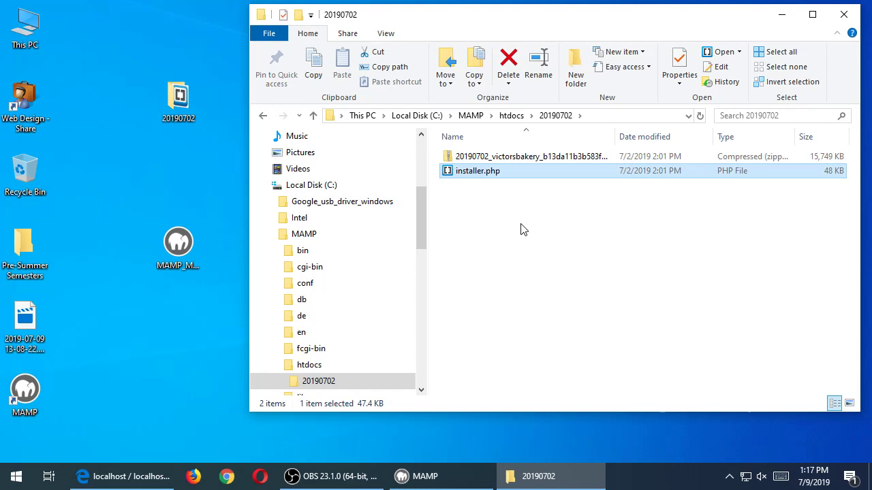
{"action": "double_click", "coordinate": [615, 137]}
{"action": "left_click", "coordinate": [558, 161]}
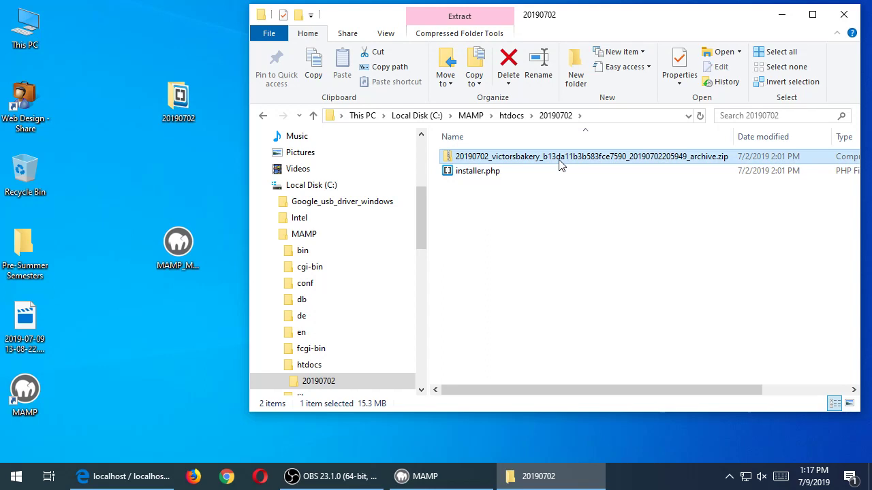
{"action": "left_click", "coordinate": [504, 175]}
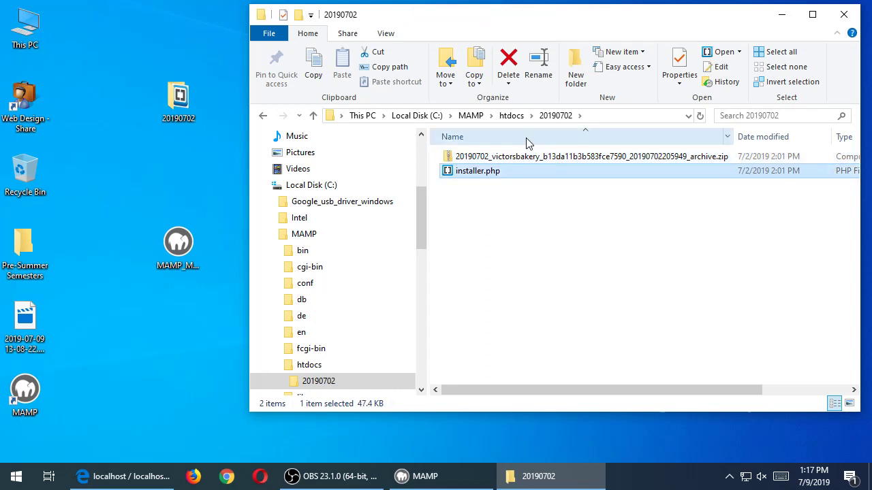
{"action": "left_click", "coordinate": [512, 117]}
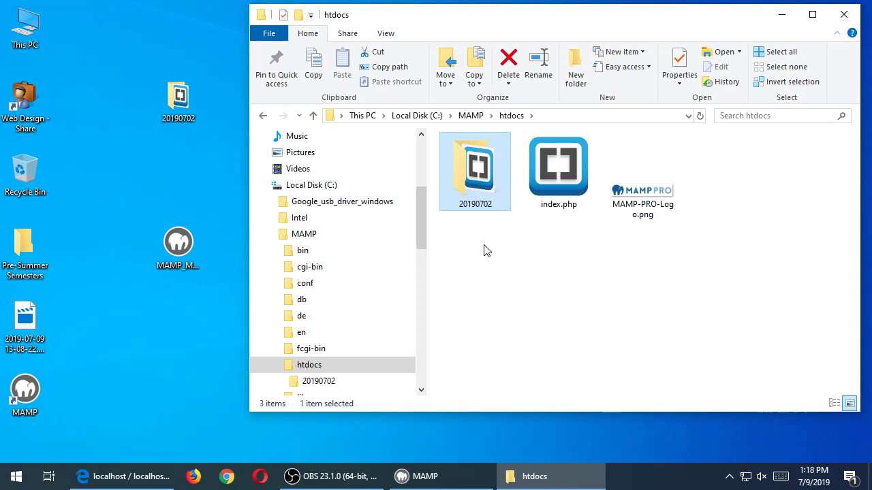
{"action": "left_click", "coordinate": [138, 476]}
{"action": "left_click_drag", "start_coordinate": [655, 168], "coordinate": [566, 236]}
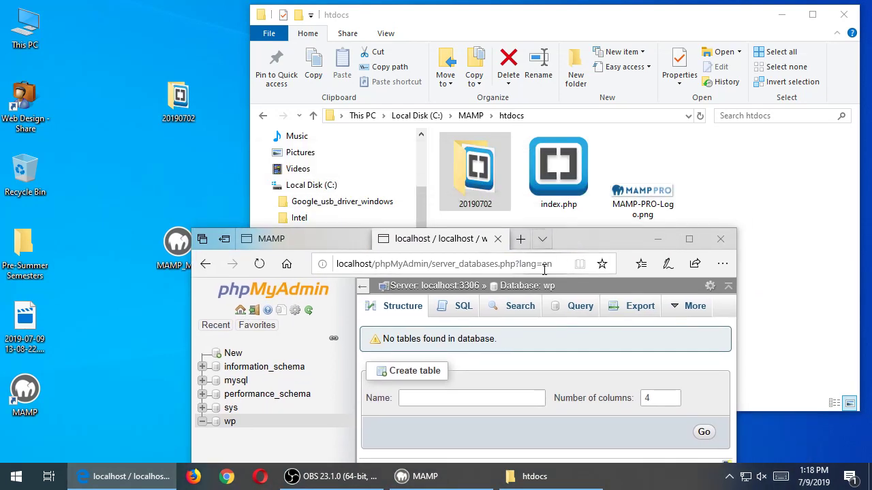
{"action": "left_click", "coordinate": [544, 266]}
{"action": "key", "text": "super+plus"}
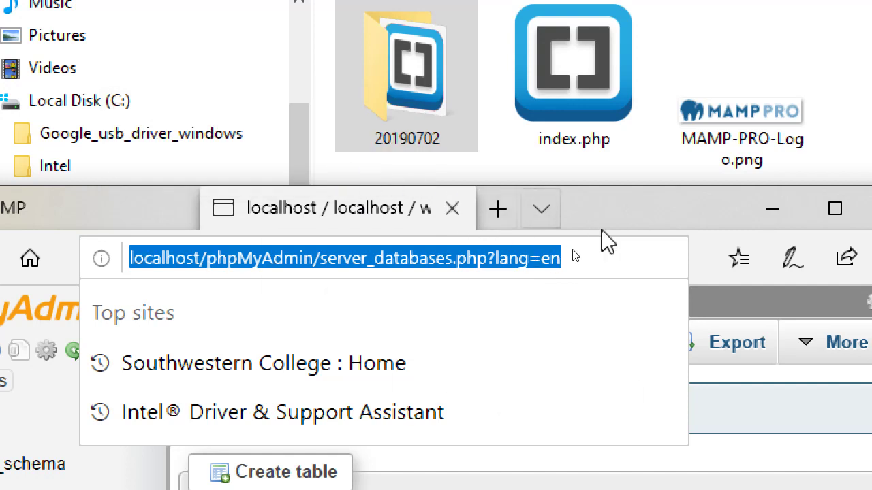
{"action": "type", "text": "http://localhost/"}
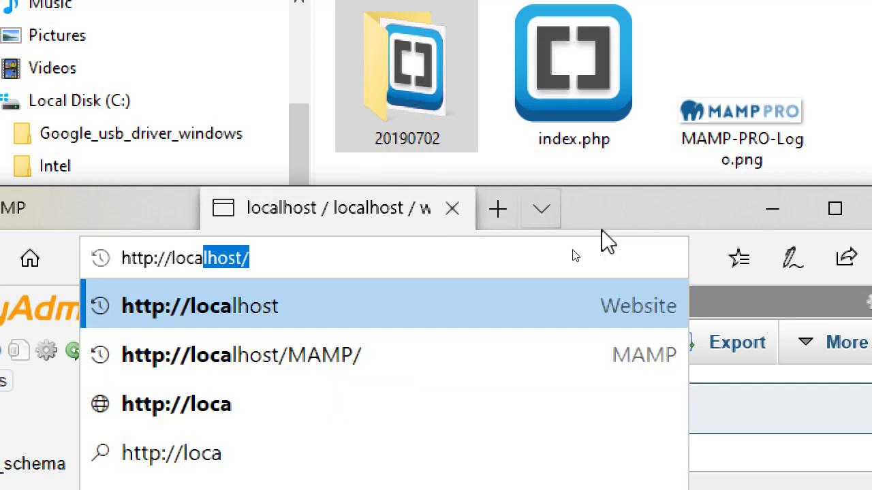
{"action": "key", "text": "End"}
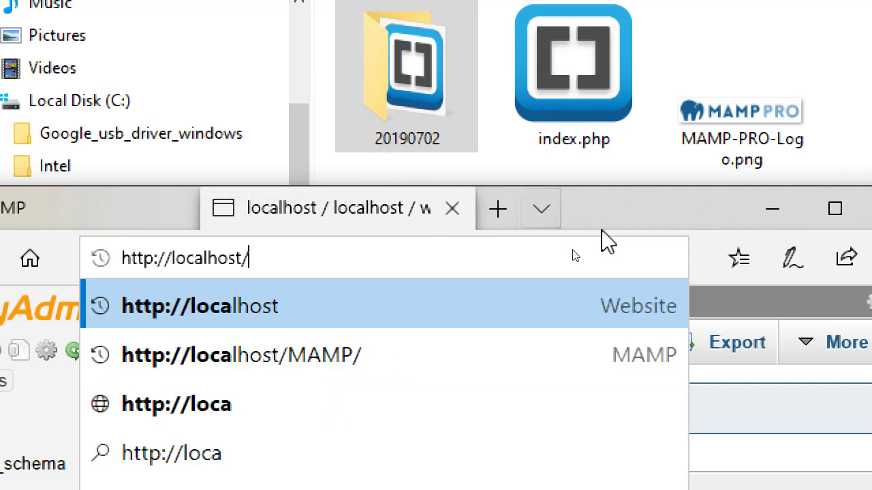
{"action": "type", "text": "20190702"}
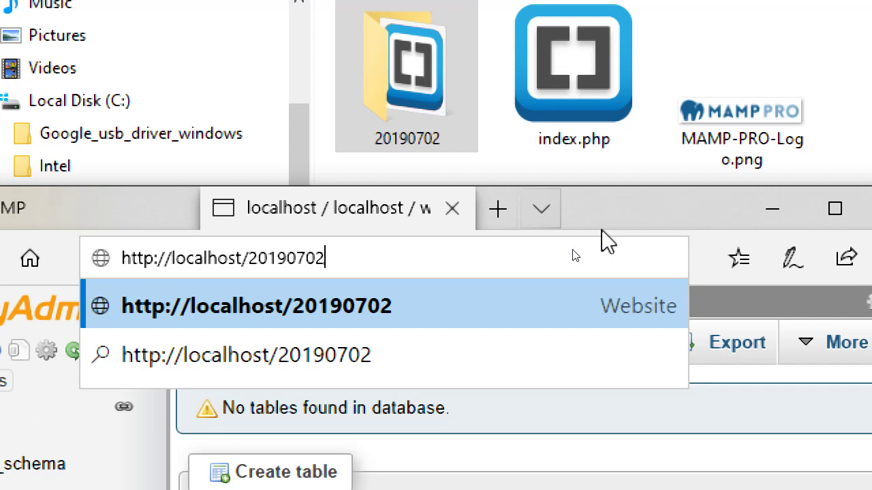
{"action": "key", "text": "Return"}
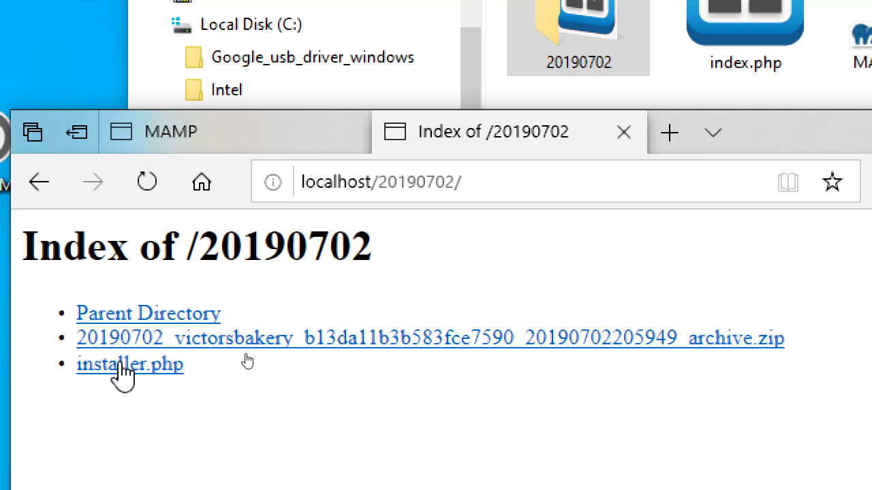
- Launch installer.php in a maximized Edge window and proceed past deployment to archive extraction
{"action": "left_click", "coordinate": [152, 369]}
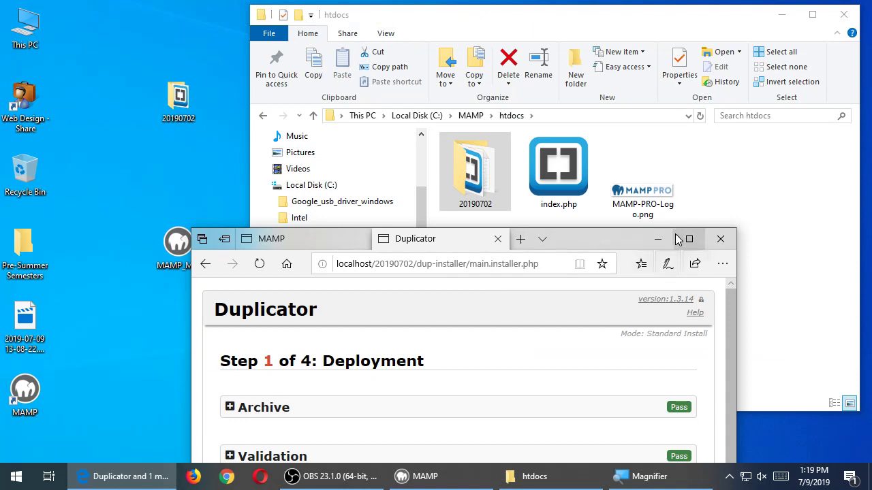
{"action": "left_click", "coordinate": [688, 239]}
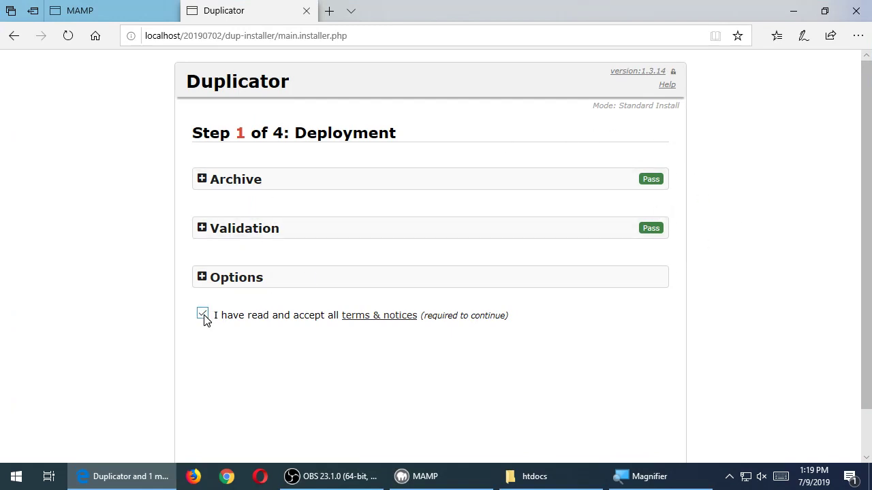
{"action": "scroll", "coordinate": [206, 320], "scroll_direction": "down", "scroll_amount": 1}
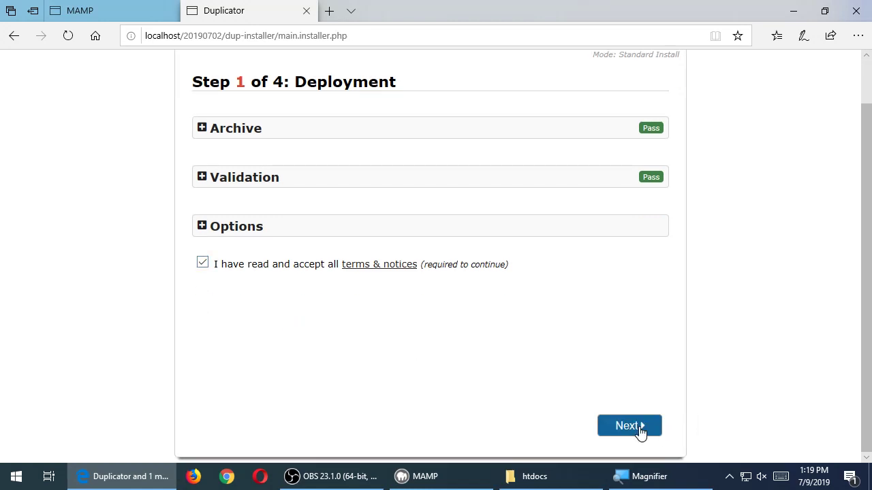
{"action": "left_click", "coordinate": [627, 426]}
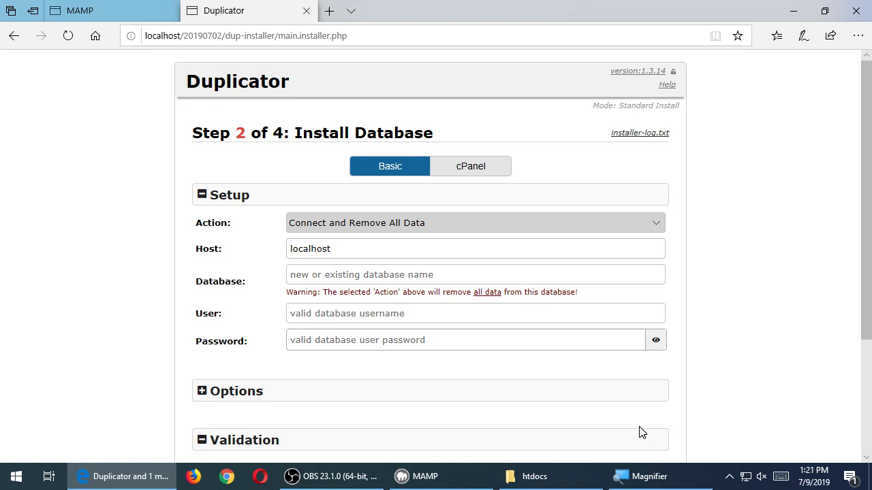
- Enter database wp, user root and the MySQL password in the Install Database step
{"action": "left_click", "coordinate": [429, 274]}
{"action": "type", "text": "wp"}
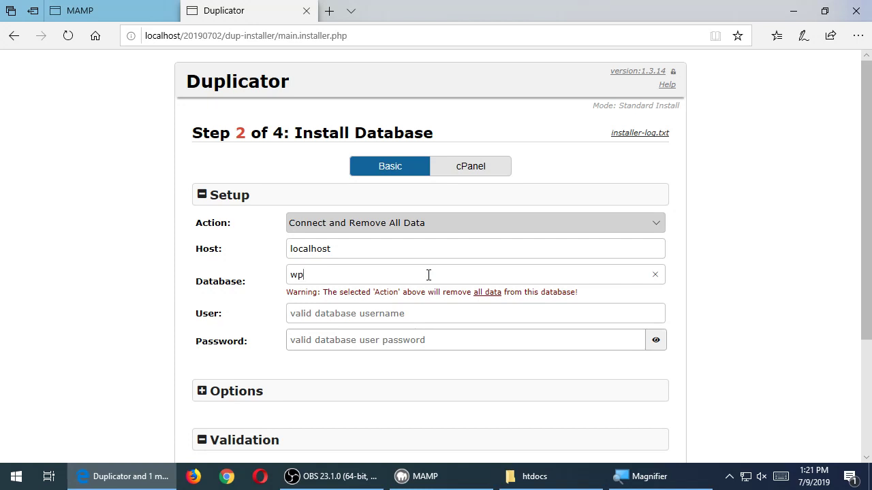
{"action": "left_click", "coordinate": [422, 314]}
{"action": "type", "text": "root"}
{"action": "key", "text": "Tab"}
{"action": "type", "text": "root"}
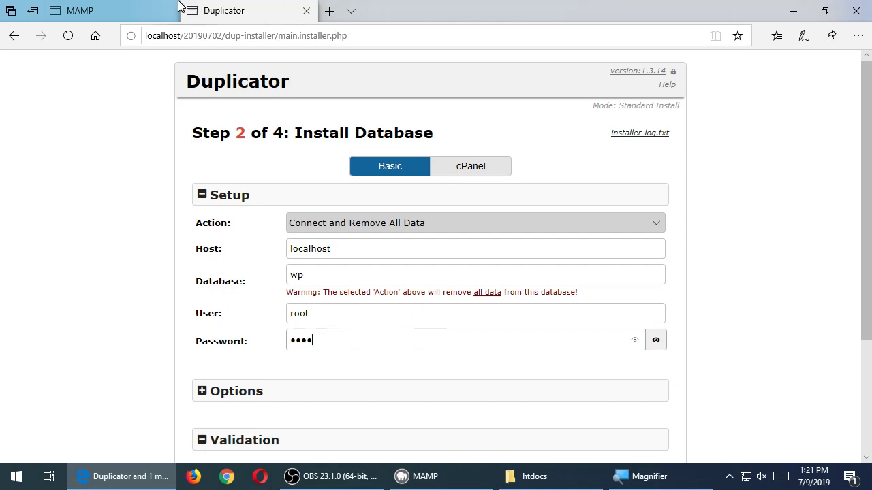
- Check the MySQL credentials on the MAMP start page, then return to the installer form
{"action": "left_click", "coordinate": [141, 9]}
{"action": "scroll", "coordinate": [103, 301], "scroll_direction": "down", "scroll_amount": 3}
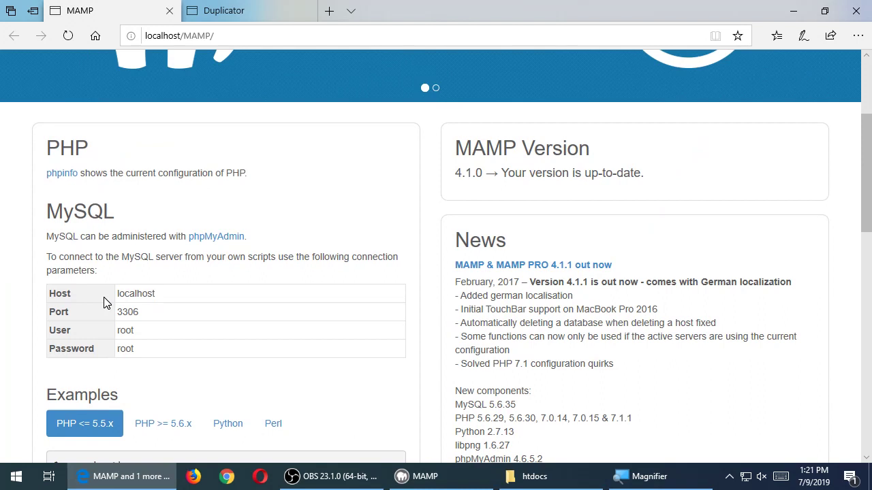
{"action": "key", "text": "ctrl+Tab"}
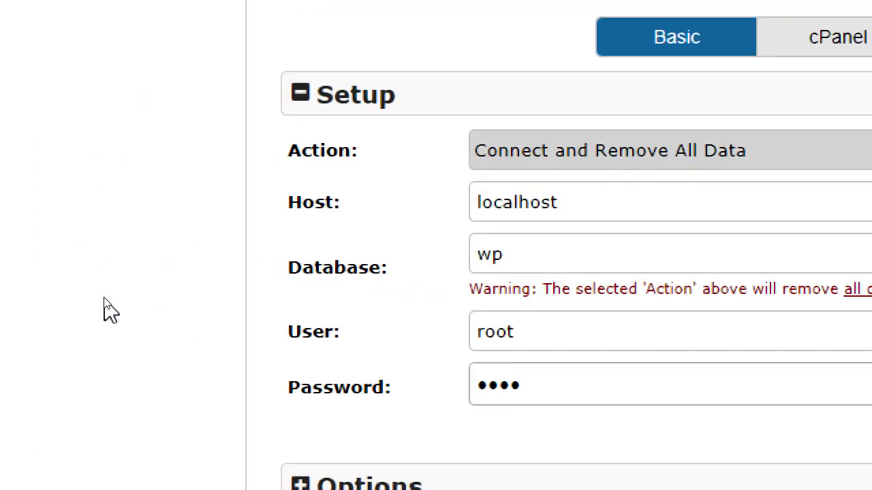
{"action": "left_click", "coordinate": [375, 281]}
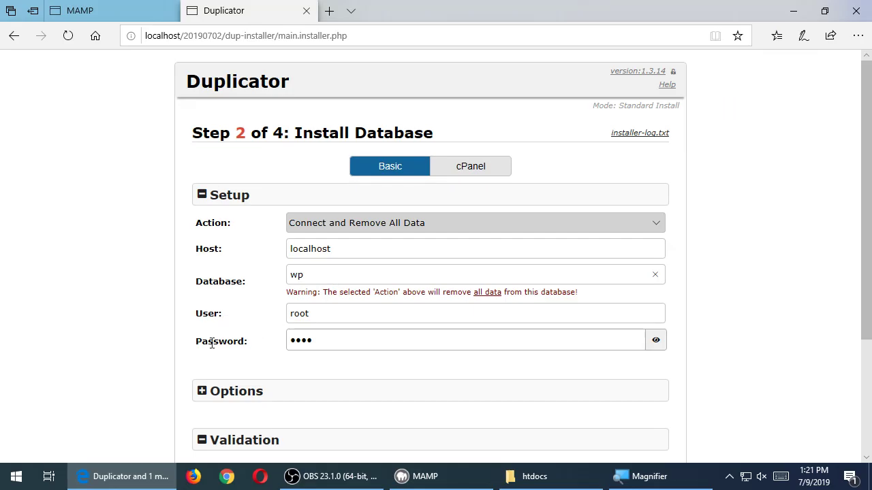
{"action": "scroll", "coordinate": [131, 349], "scroll_direction": "down", "scroll_amount": 1}
{"action": "scroll", "coordinate": [130, 349], "scroll_direction": "down", "scroll_amount": 2}
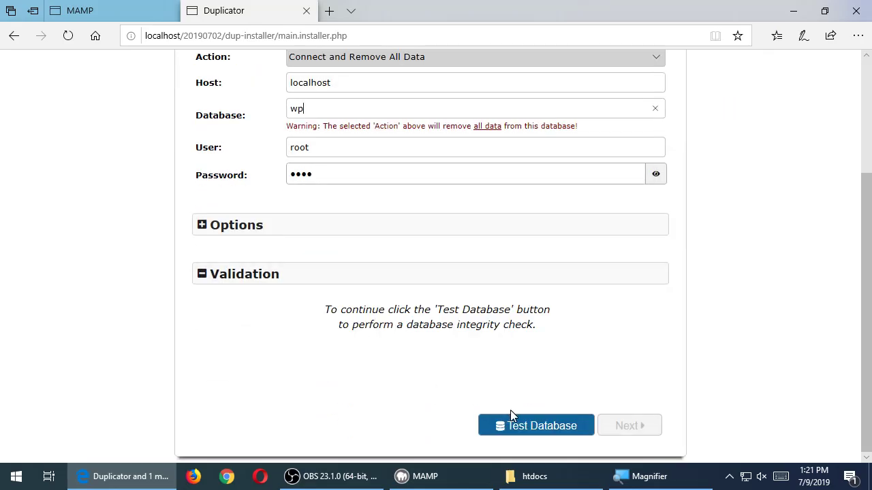
- Test the wp database connection on localhost, then continue to the Install Confirmation dialog
{"action": "left_click", "coordinate": [526, 430]}
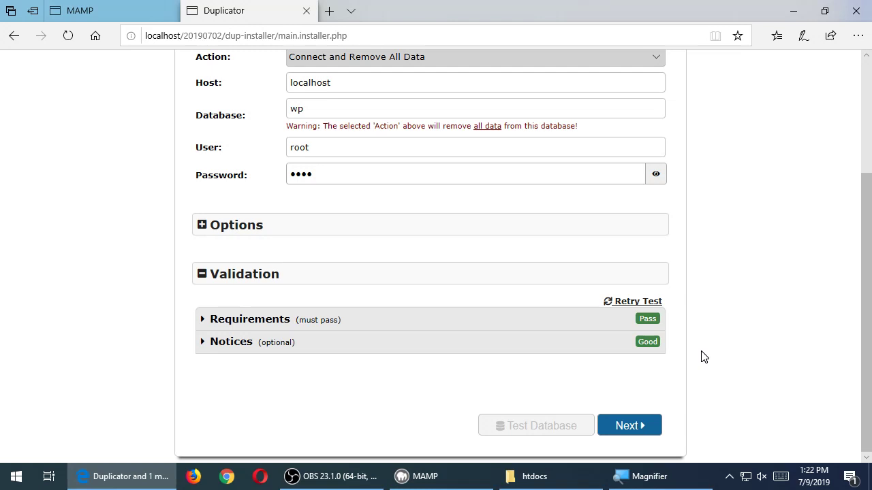
{"action": "left_click", "coordinate": [609, 429]}
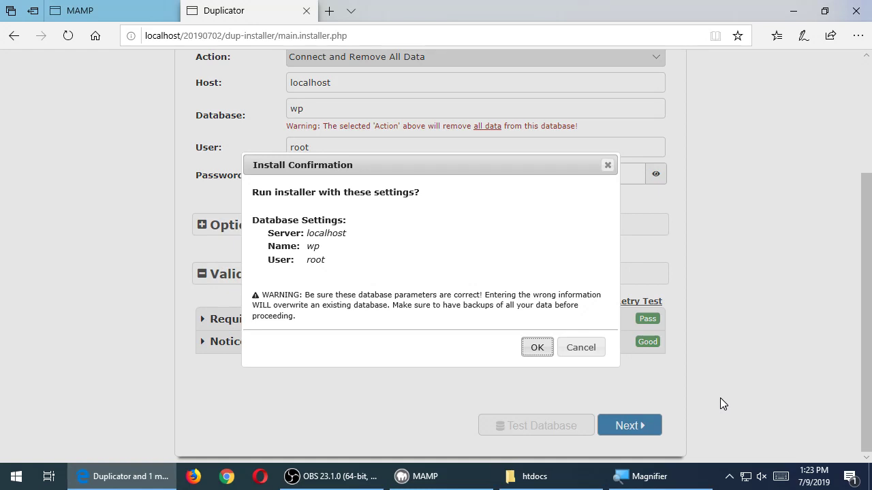
- Confirm installing with localhost, wp and root to reach the Update Data step
{"action": "left_click", "coordinate": [542, 349]}
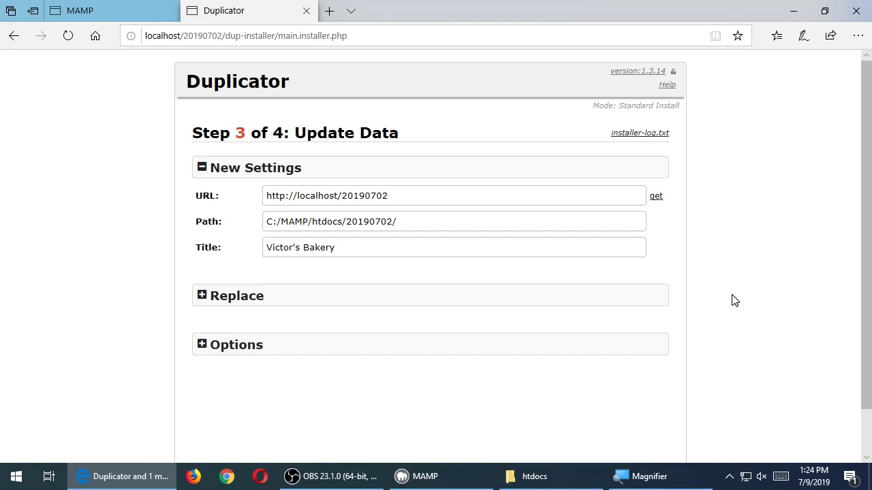
- Continue from Update Data to Step 4: Test Site and review its all-good notices
{"action": "scroll", "coordinate": [742, 295], "scroll_direction": "down", "scroll_amount": 1}
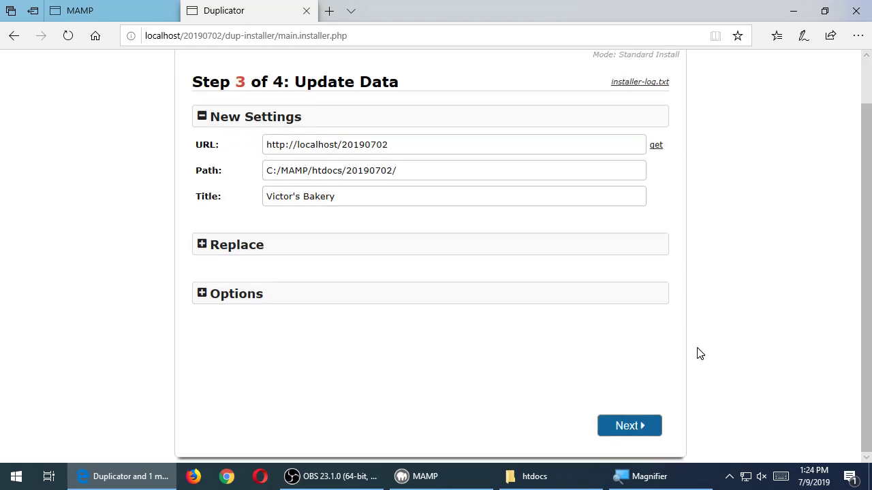
{"action": "left_click", "coordinate": [630, 426]}
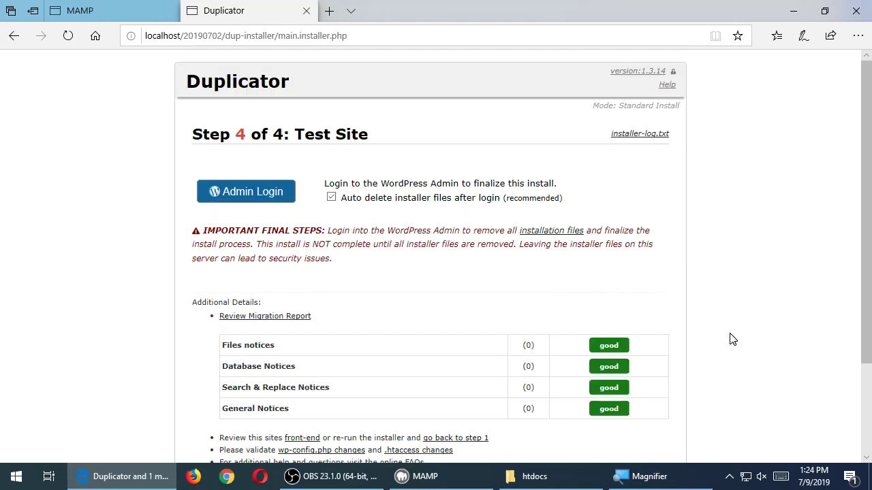
{"action": "scroll", "coordinate": [732, 340], "scroll_direction": "down", "scroll_amount": 2}
{"action": "scroll", "coordinate": [734, 336], "scroll_direction": "up", "scroll_amount": 2}
- Log in to the Victor's Bakery WordPress admin with the site's username and password
{"action": "left_click", "coordinate": [250, 194]}
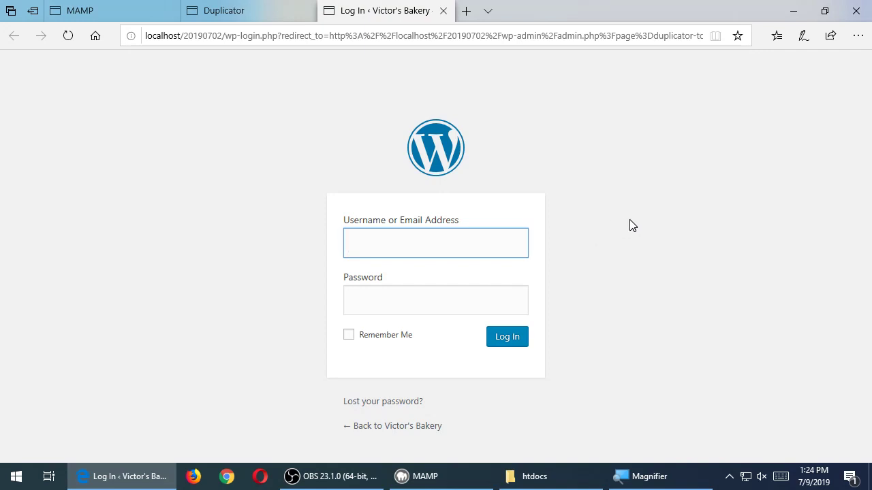
{"action": "type", "text": "victor"}
{"action": "key", "text": "Tab"}
{"action": "type", "text": "••••"}
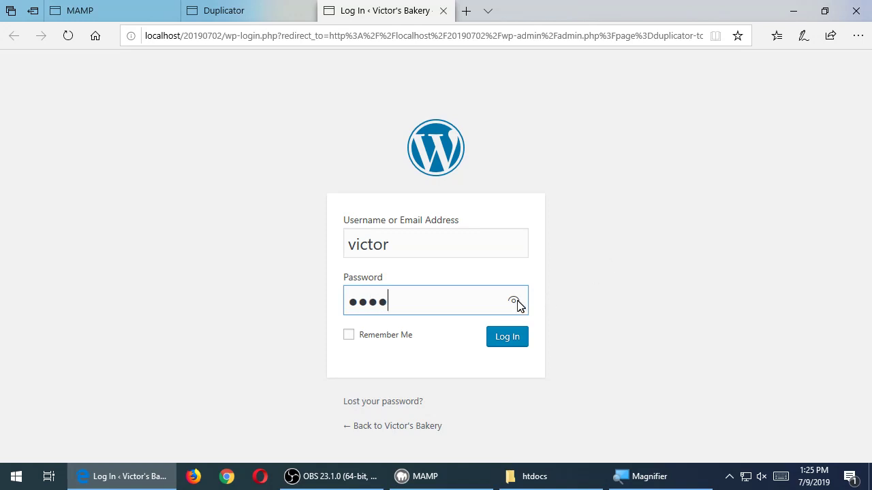
{"action": "left_click", "coordinate": [514, 302]}
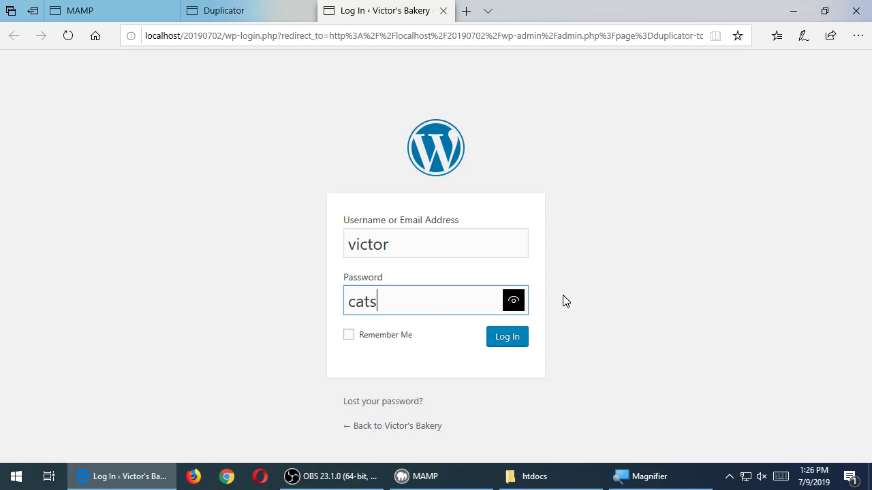
{"action": "left_click", "coordinate": [509, 343]}
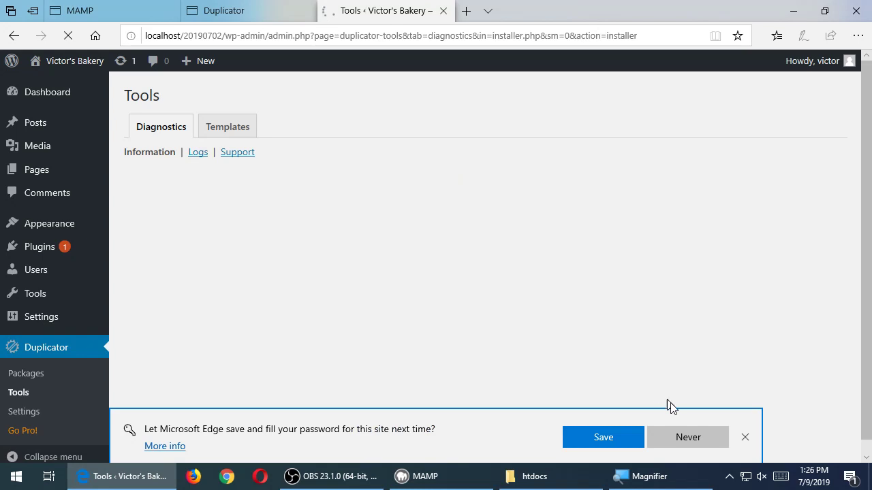
- Decline saving the password and preview the Victor's Bakery front page before returning to the admin
{"action": "left_click", "coordinate": [681, 438]}
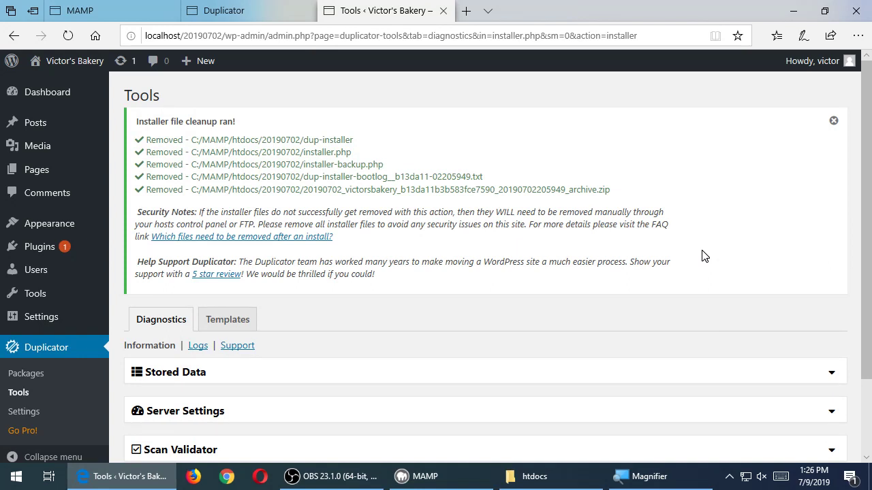
{"action": "mouse_move", "coordinate": [89, 71]}
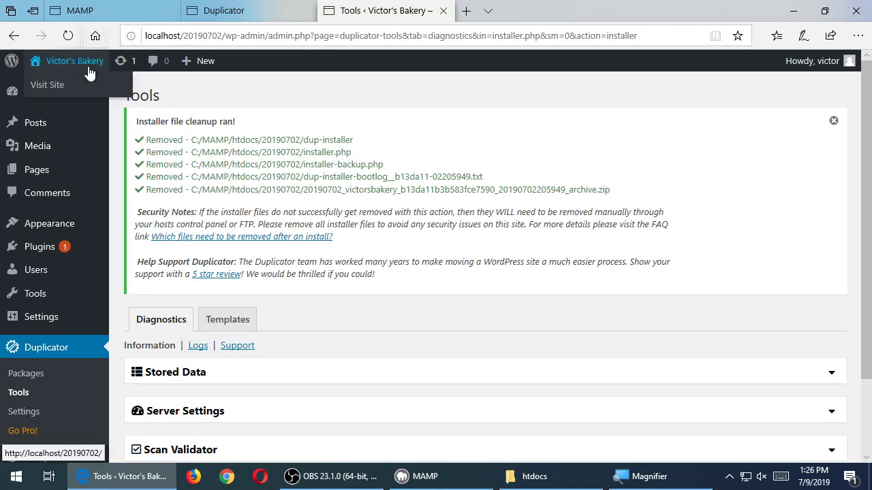
{"action": "left_click", "coordinate": [88, 72]}
{"action": "scroll", "coordinate": [368, 215], "scroll_direction": "down", "scroll_amount": 15}
{"action": "scroll", "coordinate": [368, 214], "scroll_direction": "up", "scroll_amount": 15}
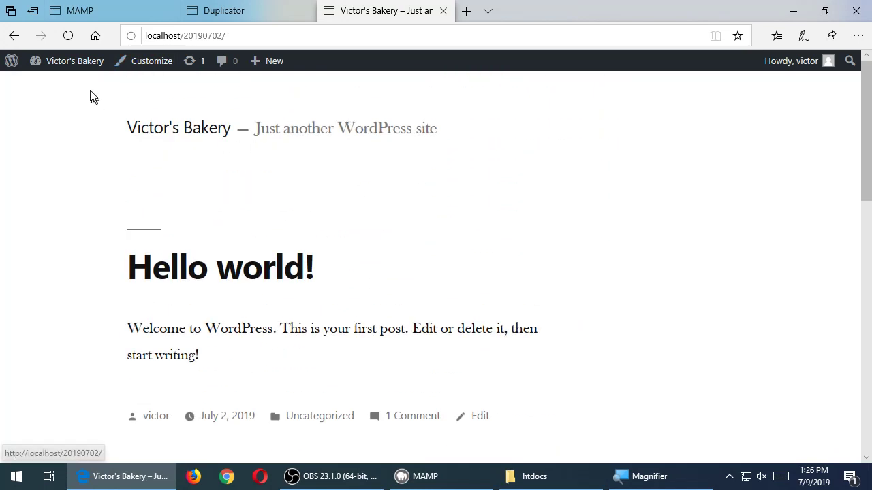
{"action": "left_click", "coordinate": [75, 66]}
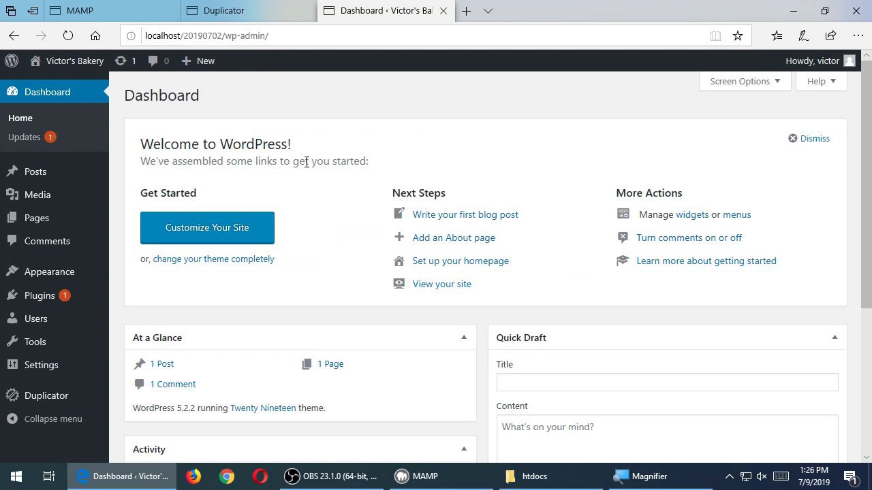
- Check available updates, return to the Dashboard, and close the MAMP and Duplicator tabs
{"action": "left_click", "coordinate": [123, 62]}
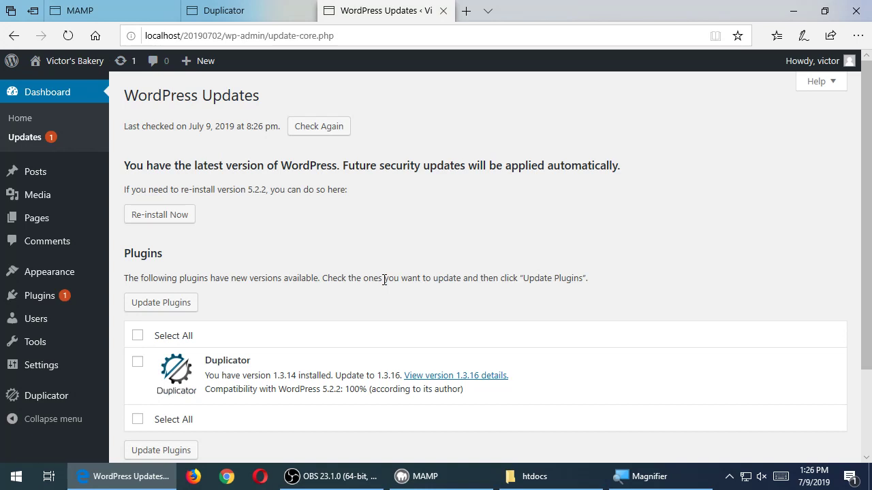
{"action": "left_click", "coordinate": [38, 123]}
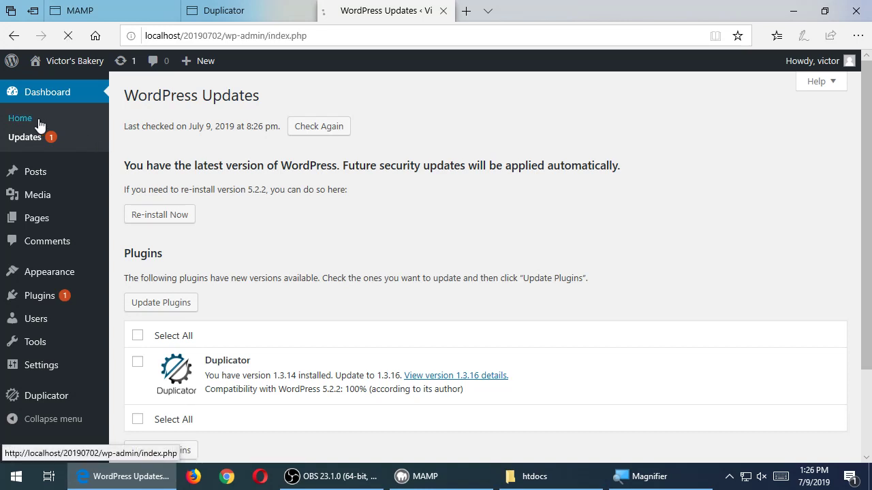
{"action": "left_click", "coordinate": [246, 12]}
{"action": "left_click", "coordinate": [137, 12]}
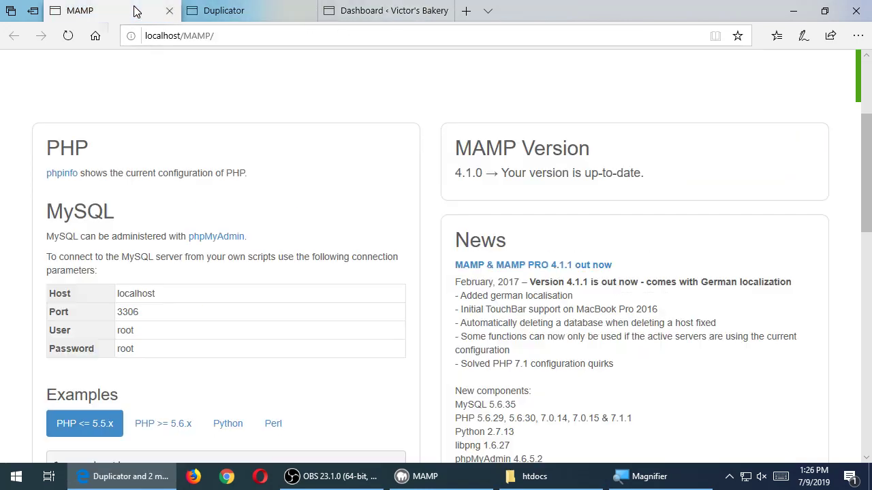
{"action": "left_click", "coordinate": [225, 10]}
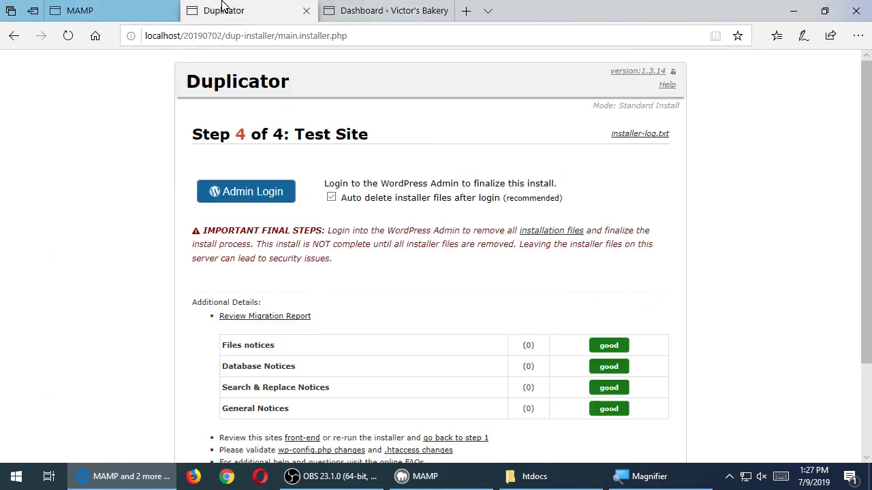
{"action": "left_click", "coordinate": [170, 12]}
{"action": "left_click", "coordinate": [169, 11]}
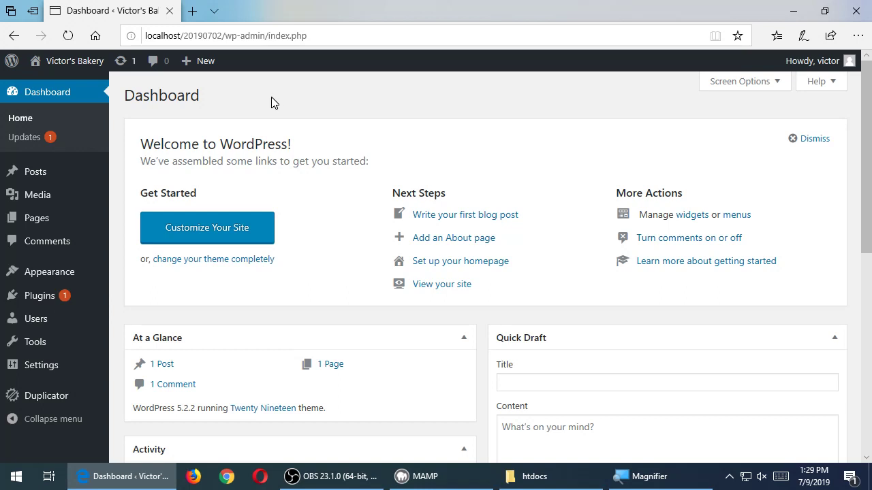
- Choose Plugins > Add New in the admin sidebar to see featured plugins like Akismet
{"action": "mouse_move", "coordinate": [81, 177]}
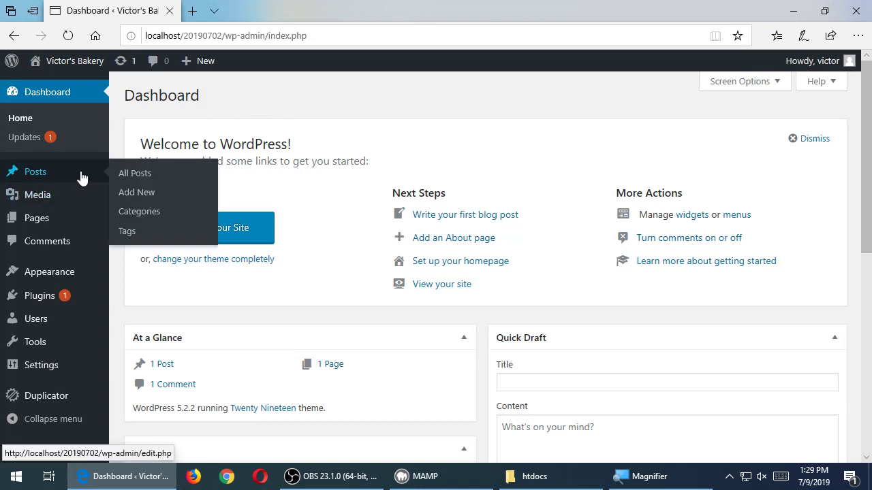
{"action": "mouse_move", "coordinate": [54, 196]}
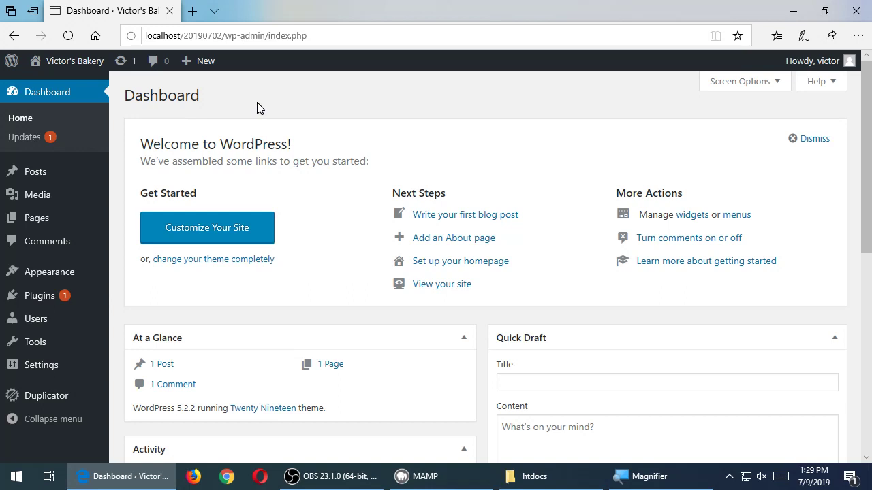
{"action": "mouse_move", "coordinate": [56, 301]}
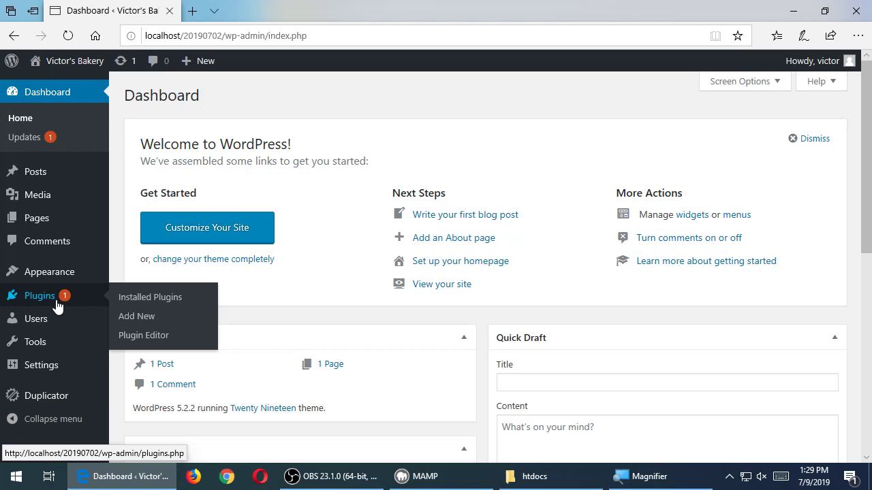
{"action": "left_click", "coordinate": [127, 317]}
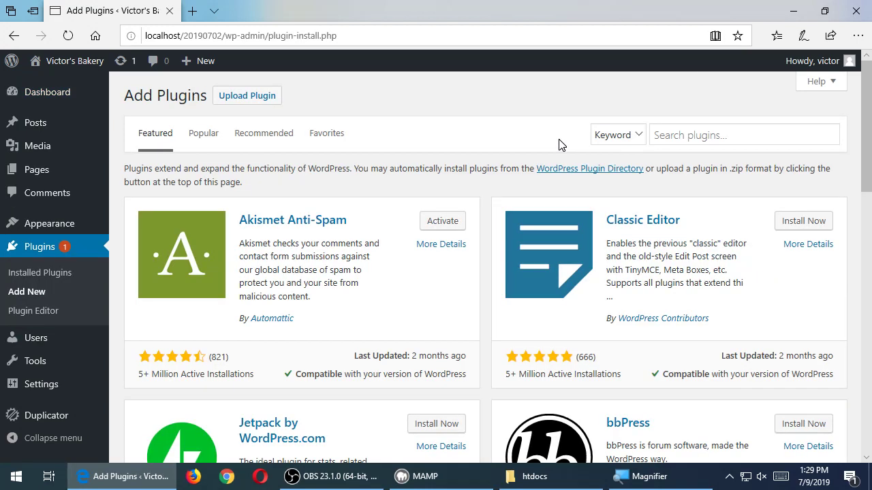
- Search plugins for 'ecommerce' and highlight the 1,590 items result count
{"action": "left_click", "coordinate": [681, 135]}
{"action": "type", "text": "ecommerce"}
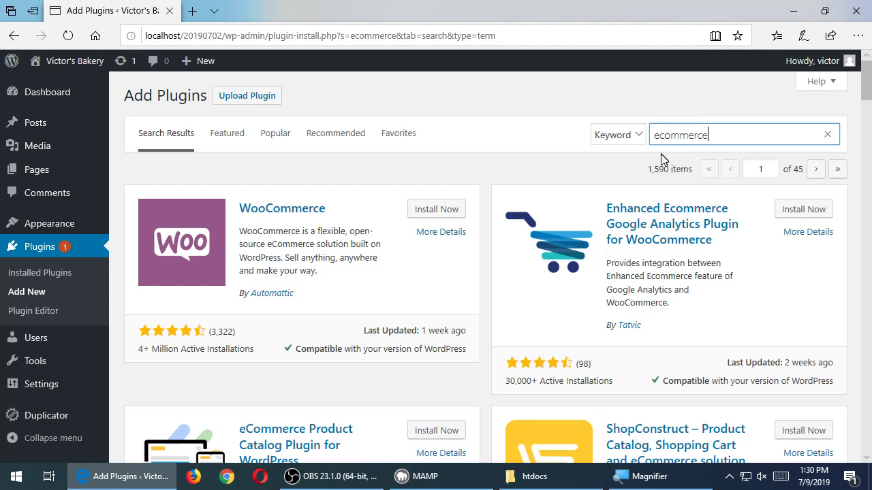
{"action": "triple_click", "coordinate": [646, 172]}
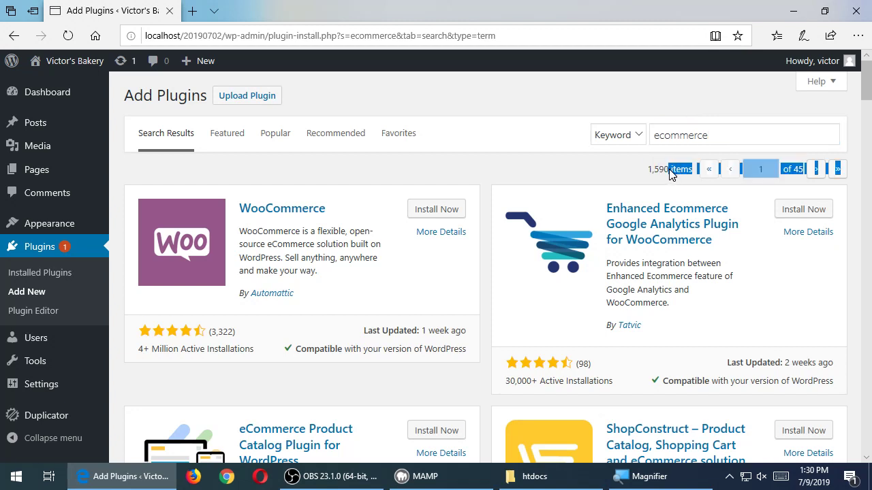
{"action": "left_click", "coordinate": [642, 173]}
{"action": "scroll", "coordinate": [569, 185], "scroll_direction": "down", "scroll_amount": 1}
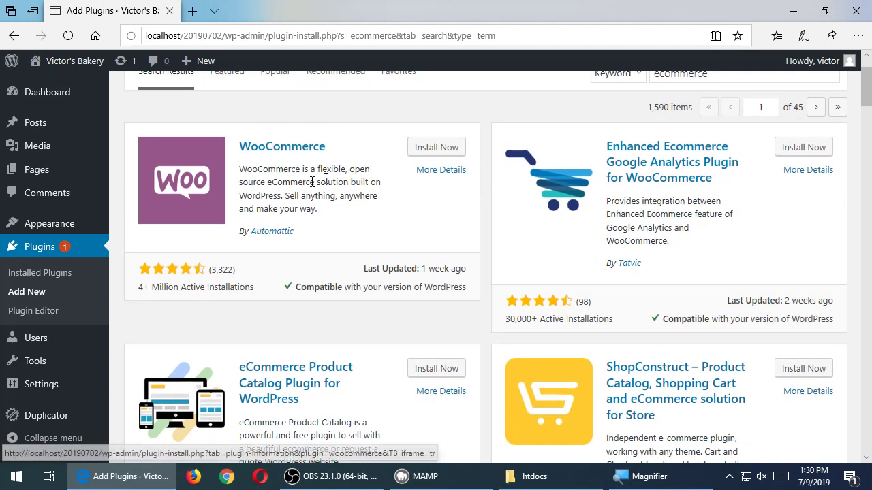
{"action": "scroll", "coordinate": [333, 150], "scroll_direction": "down", "scroll_amount": 3}
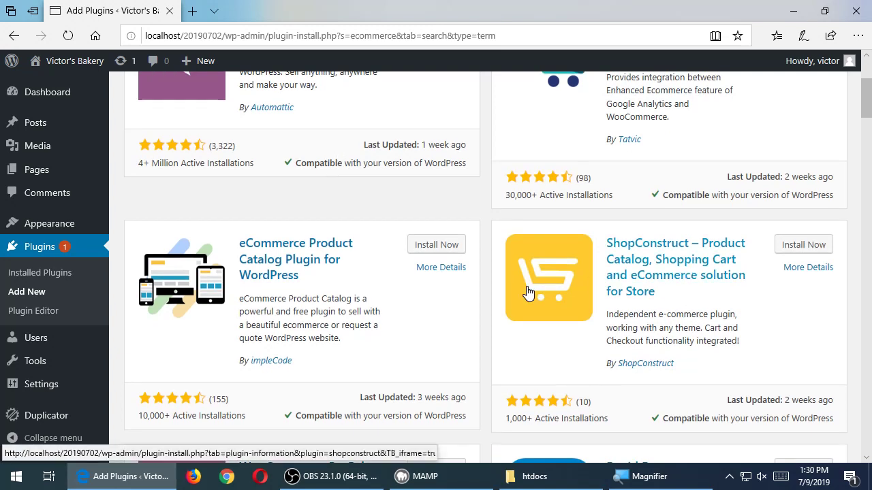
{"action": "scroll", "coordinate": [525, 292], "scroll_direction": "down", "scroll_amount": 3}
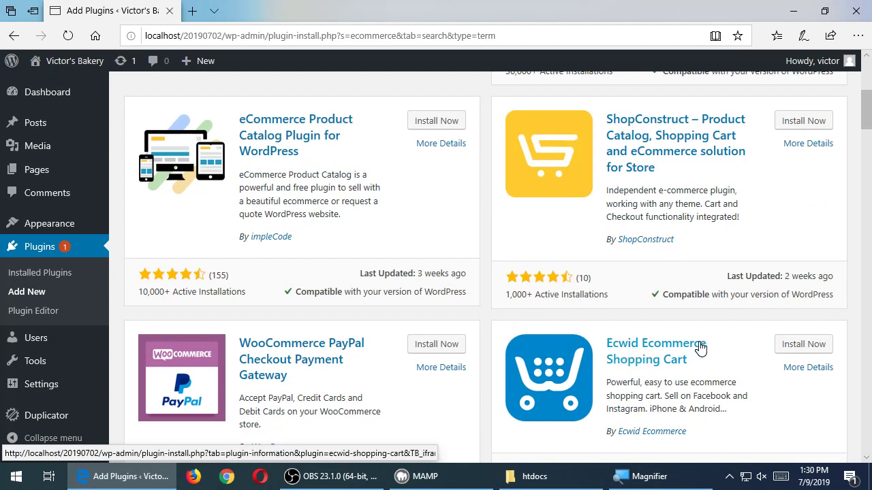
{"action": "scroll", "coordinate": [700, 353], "scroll_direction": "down", "scroll_amount": 2}
{"action": "scroll", "coordinate": [700, 353], "scroll_direction": "down", "scroll_amount": 7}
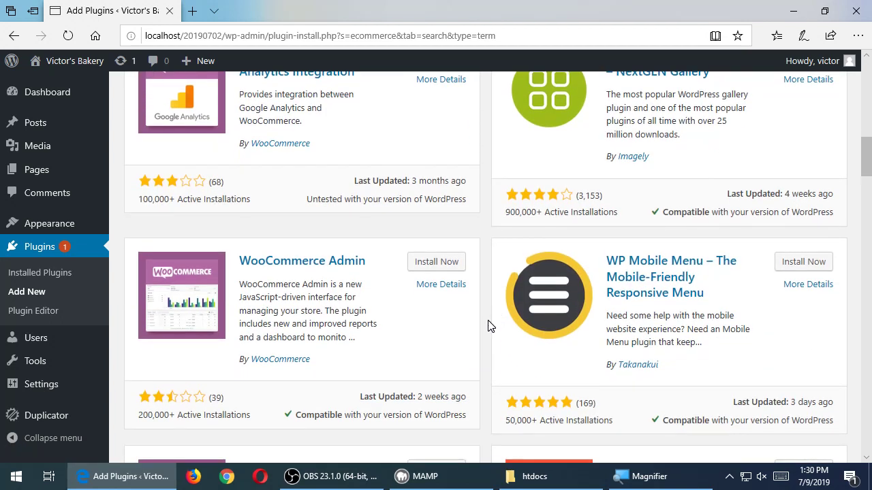
{"action": "scroll", "coordinate": [487, 327], "scroll_direction": "down", "scroll_amount": 4}
{"action": "scroll", "coordinate": [491, 326], "scroll_direction": "up", "scroll_amount": 12}
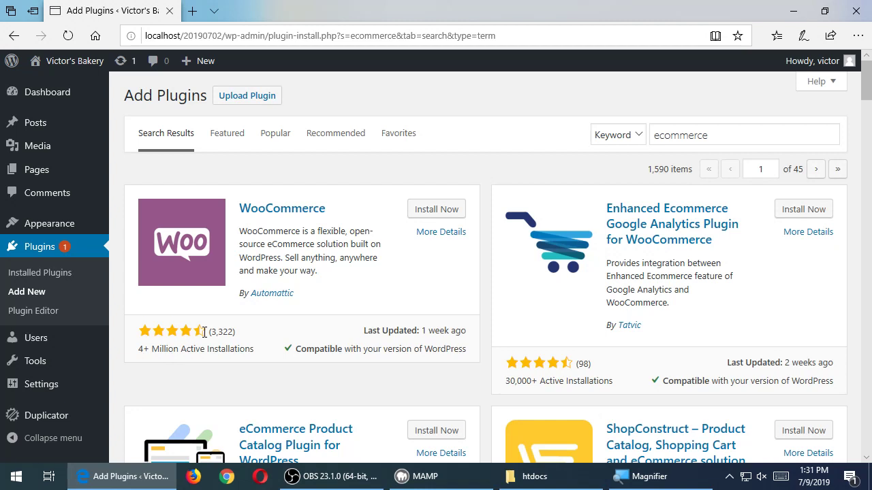
- Scroll down the ecommerce search results to review the WooCommerce card
{"action": "scroll", "coordinate": [492, 282], "scroll_direction": "down", "scroll_amount": 1}
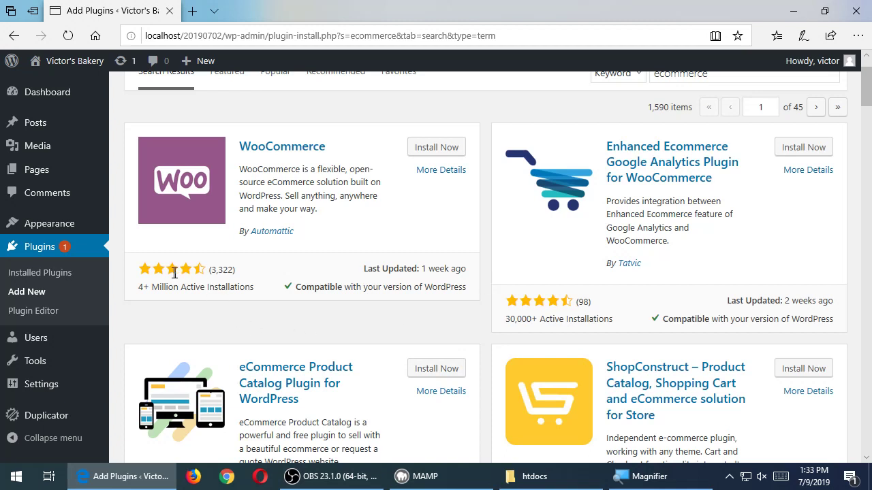
{"action": "left_click_drag", "start_coordinate": [181, 269], "coordinate": [238, 272]}
{"action": "left_click", "coordinate": [207, 318]}
{"action": "left_click_drag", "start_coordinate": [137, 290], "coordinate": [194, 290]}
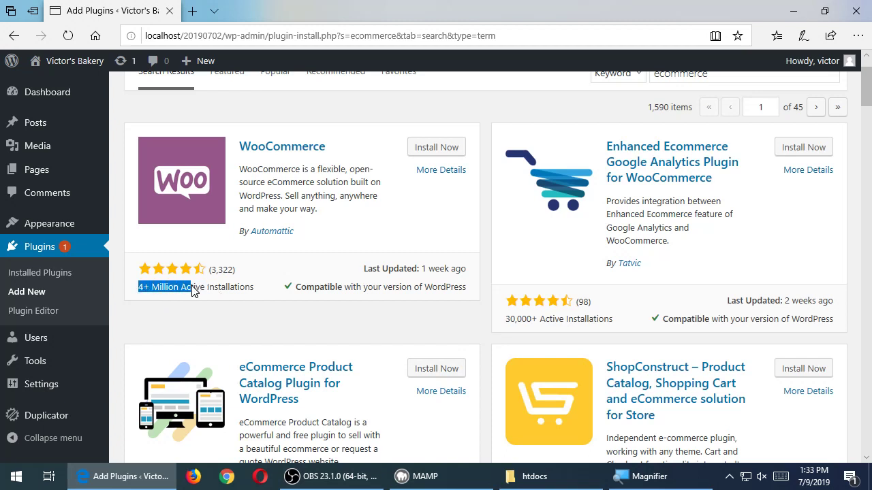
{"action": "left_click", "coordinate": [196, 289]}
{"action": "left_click_drag", "start_coordinate": [161, 289], "coordinate": [214, 291]}
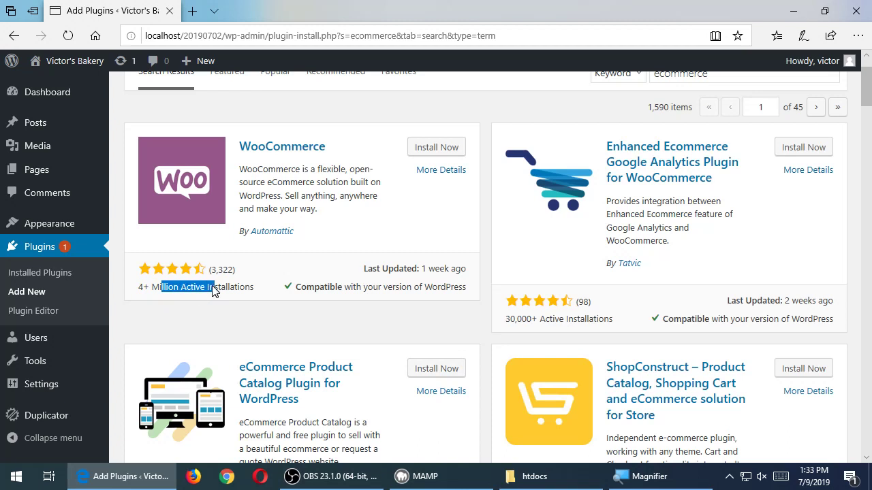
{"action": "left_click_drag", "start_coordinate": [516, 321], "coordinate": [540, 320]}
{"action": "left_click", "coordinate": [583, 320]}
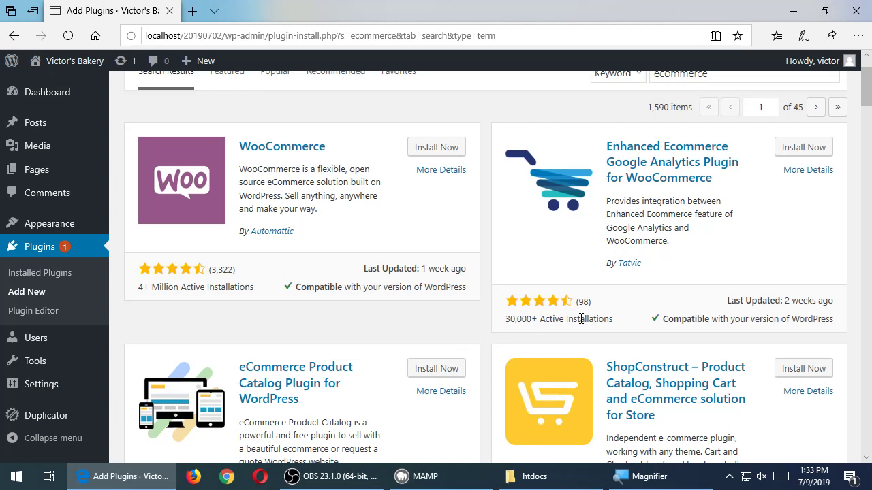
{"action": "double_click", "coordinate": [211, 288]}
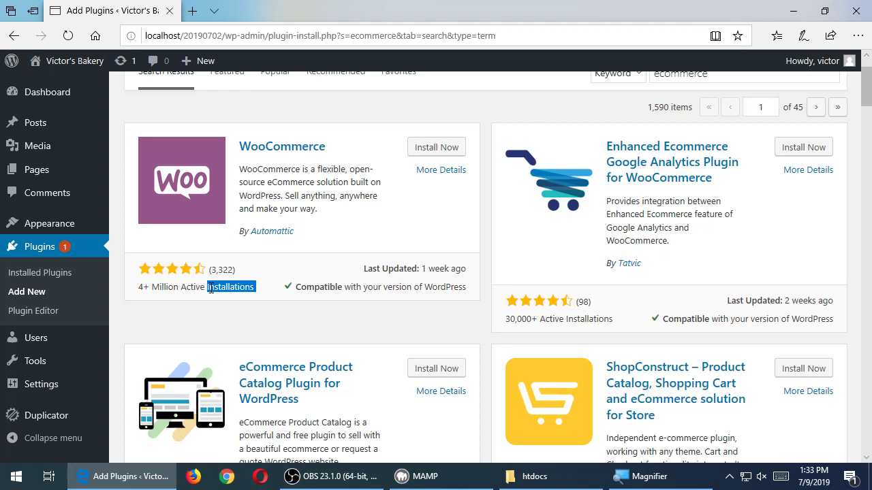
{"action": "left_click", "coordinate": [461, 300]}
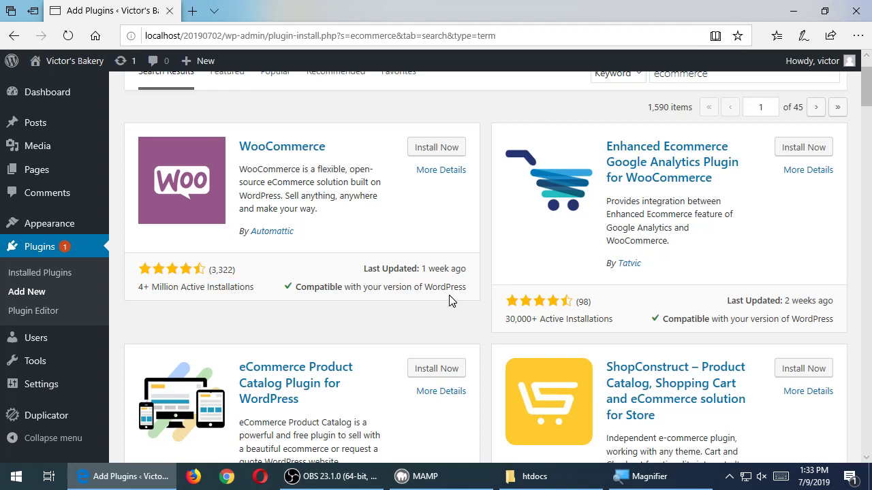
{"action": "left_click_drag", "start_coordinate": [334, 298], "coordinate": [466, 288]}
{"action": "scroll", "coordinate": [466, 289], "scroll_direction": "down", "scroll_amount": 4}
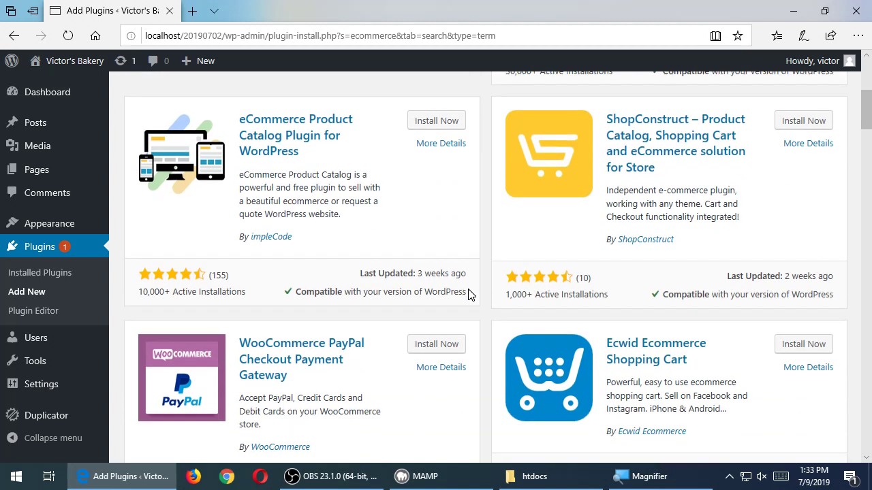
{"action": "left_click_drag", "start_coordinate": [346, 297], "coordinate": [413, 295]}
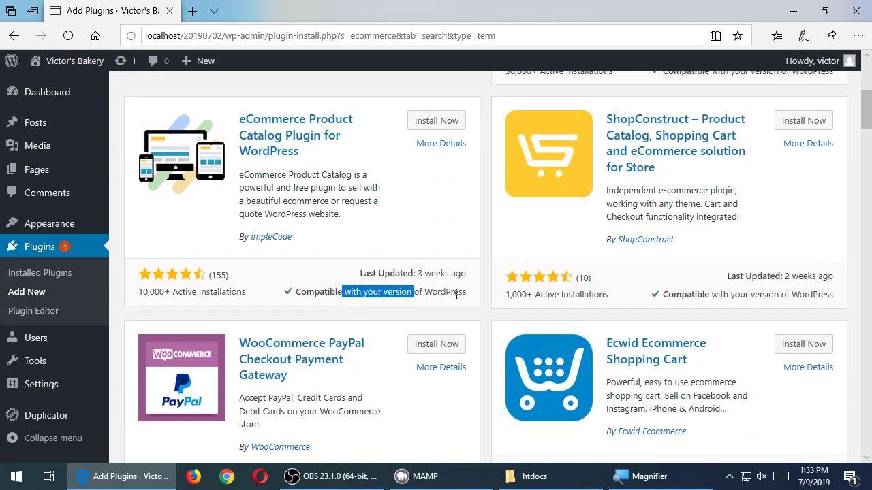
{"action": "scroll", "coordinate": [459, 295], "scroll_direction": "down", "scroll_amount": 3}
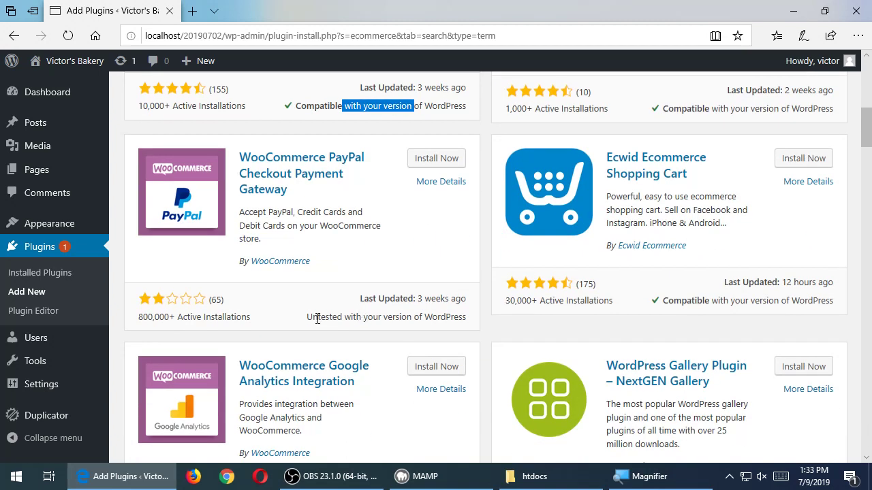
{"action": "left_click", "coordinate": [320, 318]}
{"action": "left_click_drag", "start_coordinate": [320, 318], "coordinate": [434, 332]}
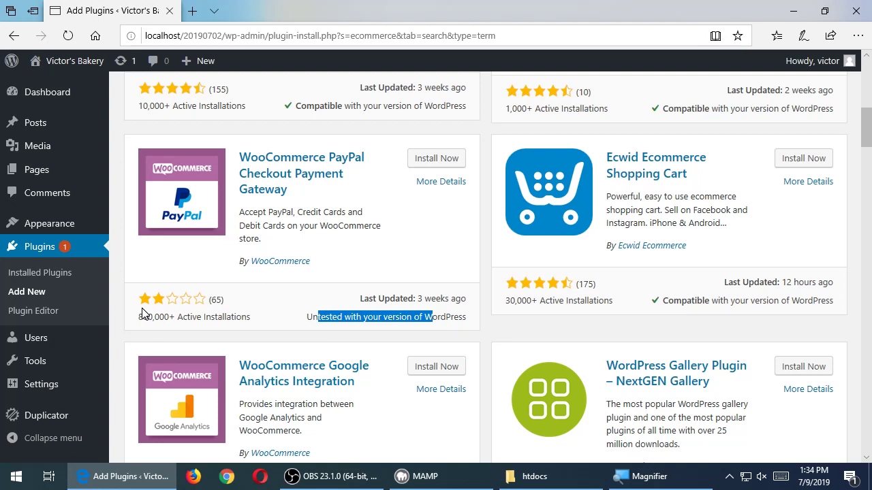
{"action": "left_click", "coordinate": [452, 316]}
{"action": "scroll", "coordinate": [452, 316], "scroll_direction": "down", "scroll_amount": 2}
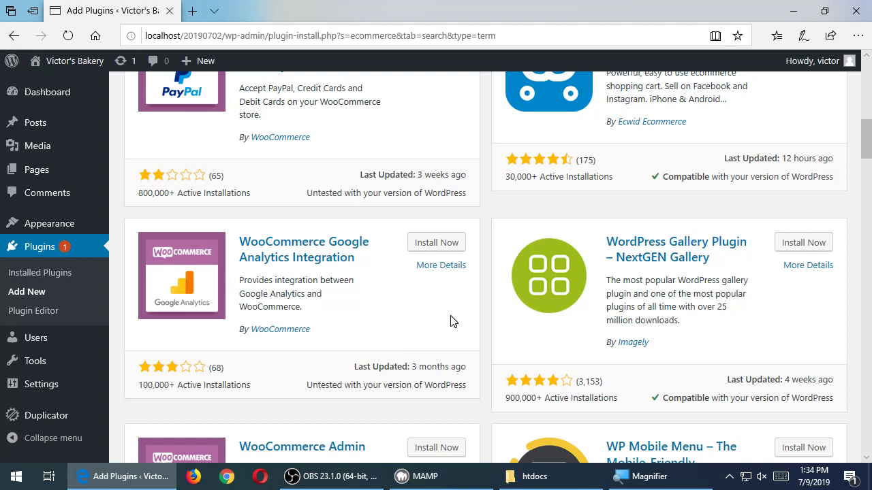
{"action": "double_click", "coordinate": [413, 367]}
{"action": "left_click", "coordinate": [498, 336]}
{"action": "scroll", "coordinate": [422, 361], "scroll_direction": "up", "scroll_amount": 6}
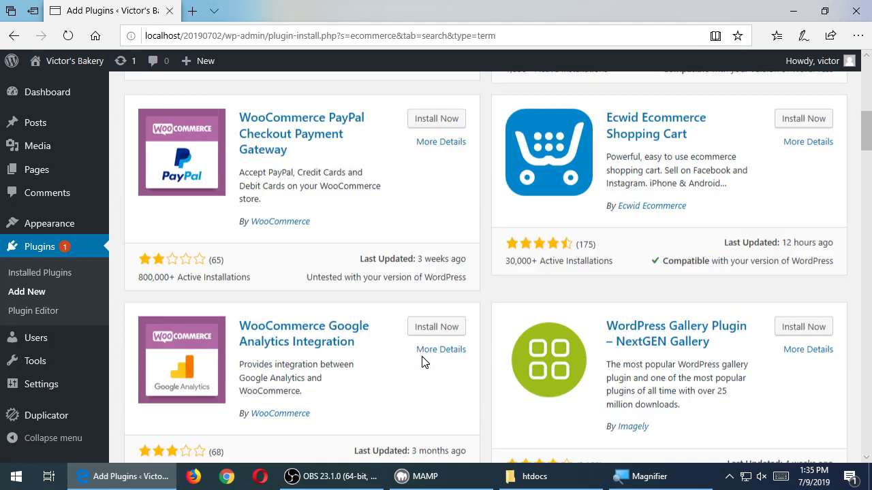
{"action": "scroll", "coordinate": [422, 361], "scroll_direction": "down", "scroll_amount": 4}
{"action": "scroll", "coordinate": [422, 361], "scroll_direction": "up", "scroll_amount": 4}
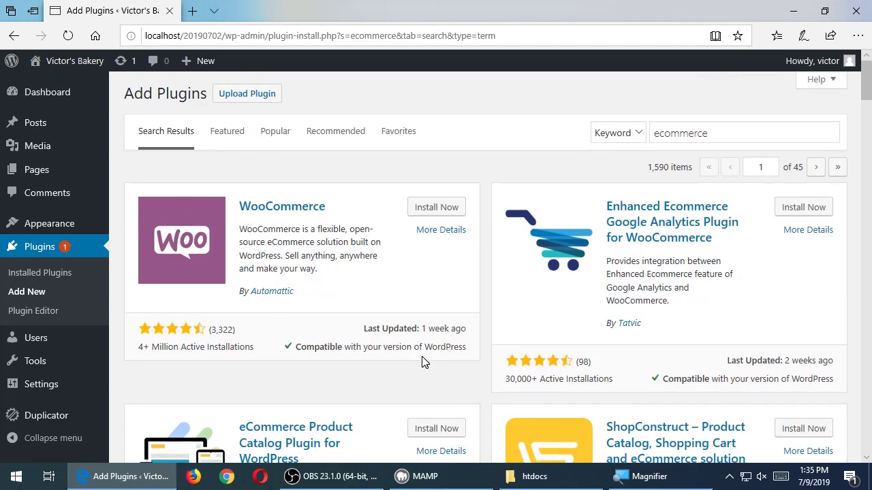
{"action": "scroll", "coordinate": [422, 362], "scroll_direction": "down", "scroll_amount": 3}
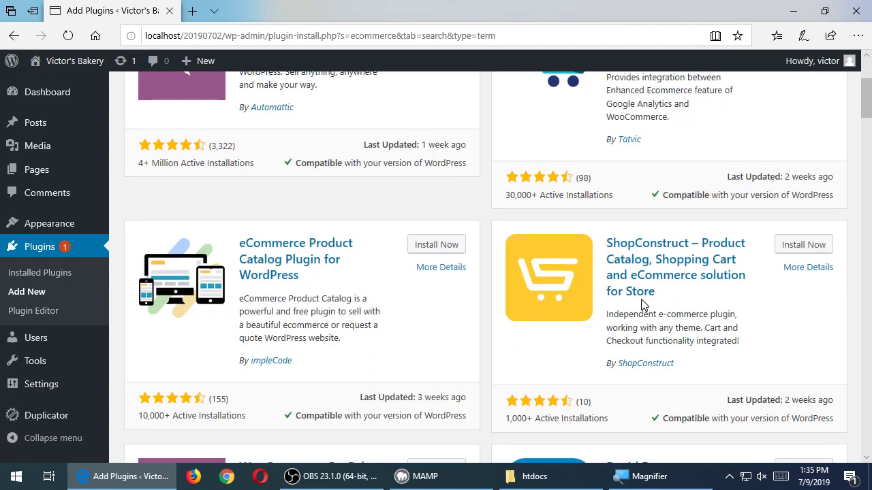
{"action": "left_click", "coordinate": [802, 269]}
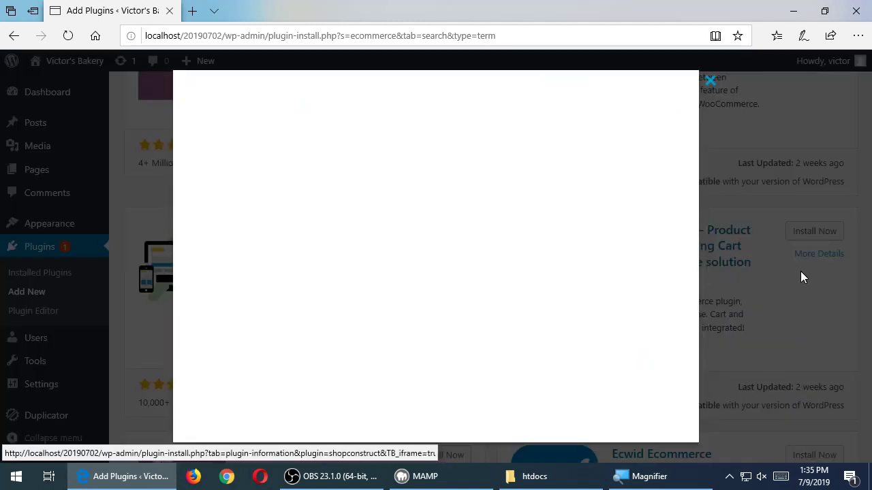
{"action": "scroll", "coordinate": [551, 246], "scroll_direction": "down", "scroll_amount": 3}
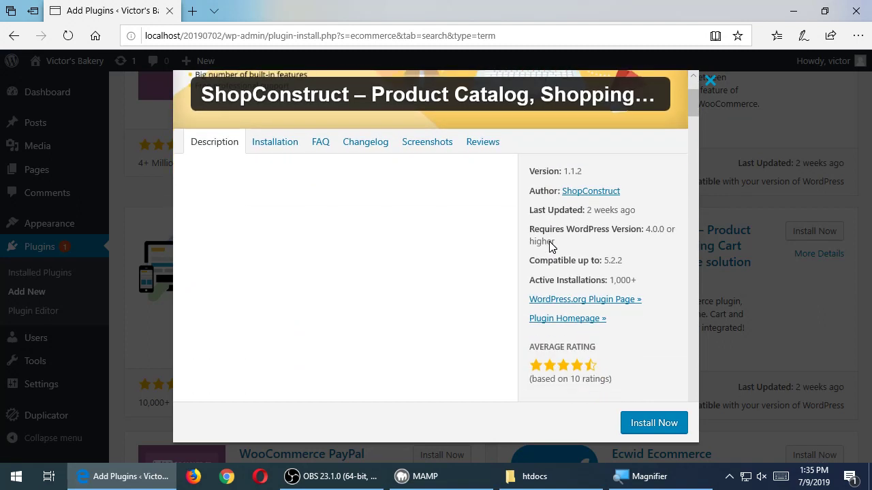
{"action": "left_click", "coordinate": [492, 150]}
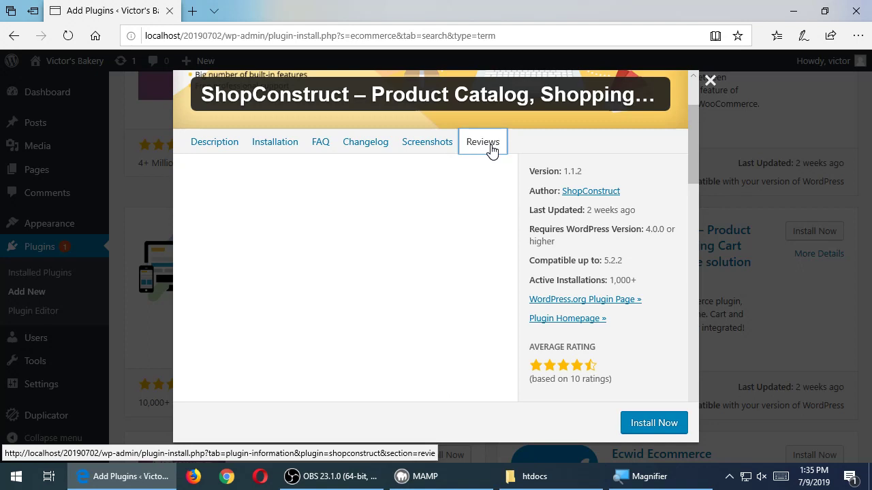
{"action": "left_click", "coordinate": [823, 175]}
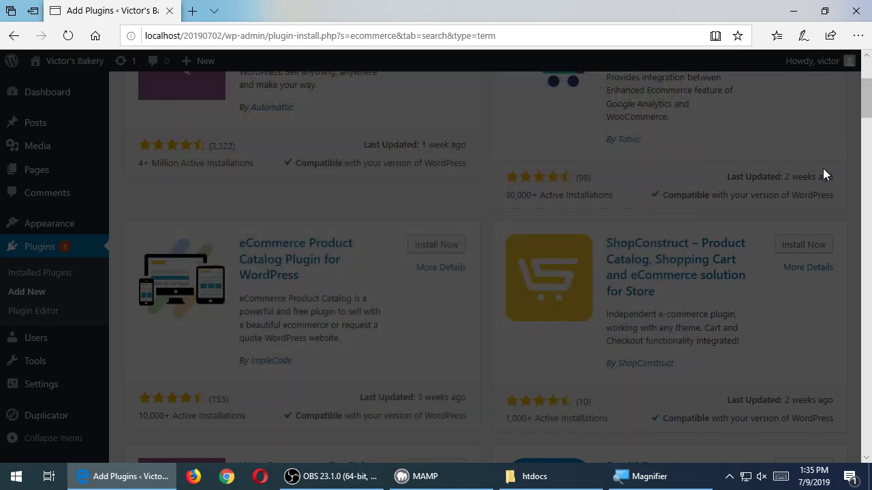
{"action": "scroll", "coordinate": [822, 175], "scroll_direction": "up", "scroll_amount": 3}
{"action": "left_click", "coordinate": [807, 234]}
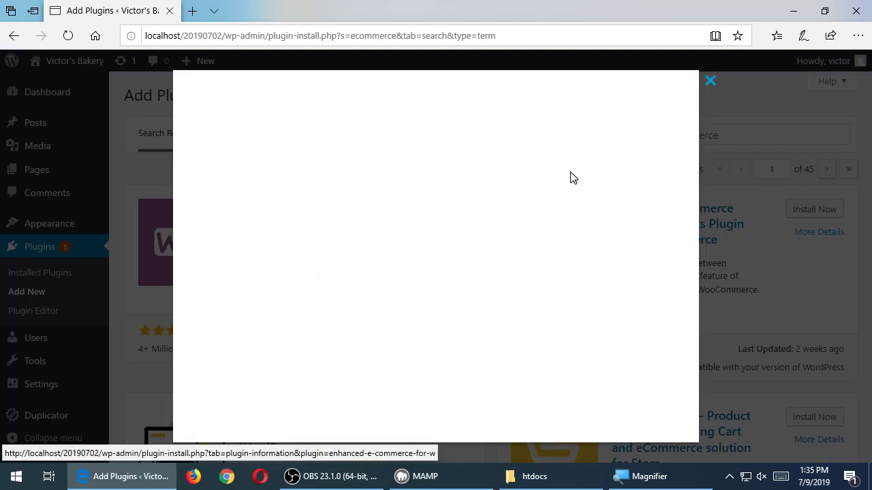
{"action": "scroll", "coordinate": [525, 259], "scroll_direction": "down", "scroll_amount": 2}
{"action": "left_click", "coordinate": [488, 151]}
{"action": "scroll", "coordinate": [445, 265], "scroll_direction": "down", "scroll_amount": 10}
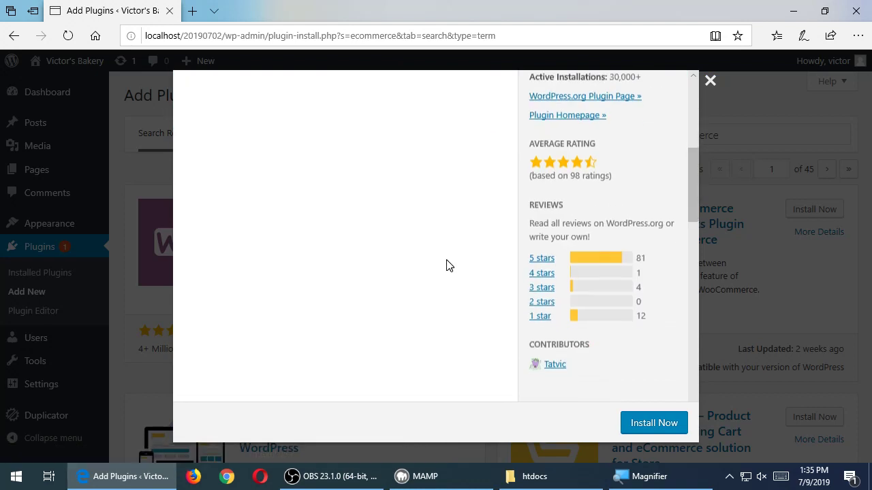
{"action": "scroll", "coordinate": [448, 263], "scroll_direction": "up", "scroll_amount": 4}
{"action": "left_click", "coordinate": [730, 363]}
{"action": "scroll", "coordinate": [729, 364], "scroll_direction": "down", "scroll_amount": 3}
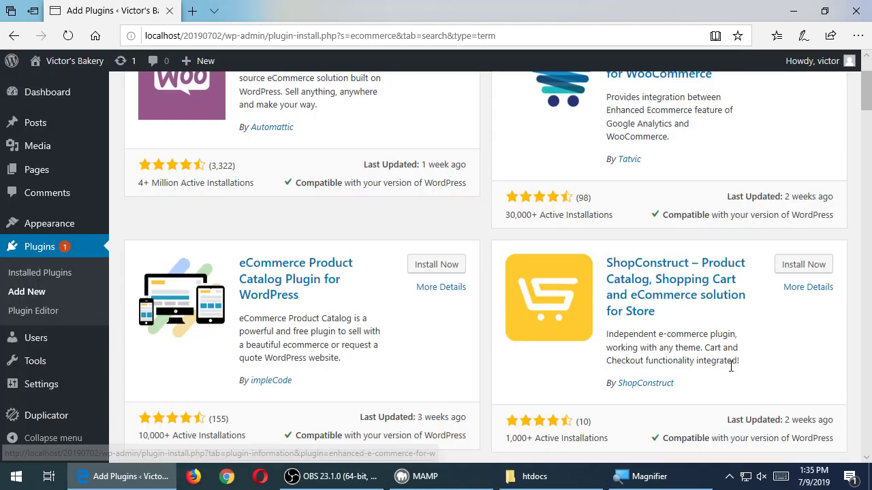
{"action": "left_click", "coordinate": [800, 271]}
{"action": "scroll", "coordinate": [433, 284], "scroll_direction": "down", "scroll_amount": 5}
{"action": "scroll", "coordinate": [438, 282], "scroll_direction": "down", "scroll_amount": 10}
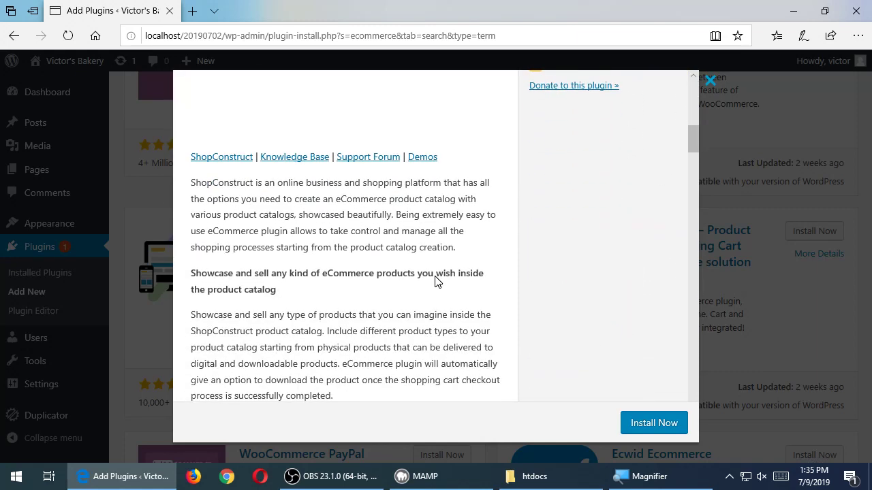
{"action": "scroll", "coordinate": [437, 275], "scroll_direction": "down", "scroll_amount": 15}
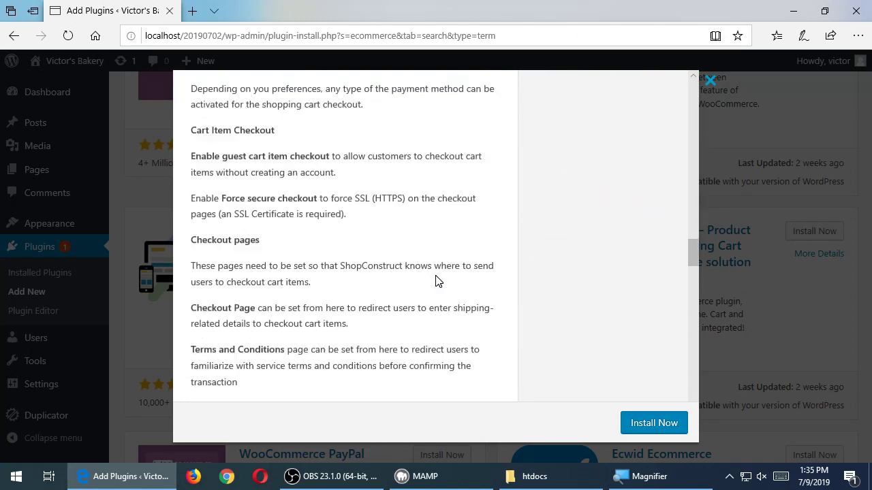
{"action": "scroll", "coordinate": [437, 285], "scroll_direction": "down", "scroll_amount": 1}
{"action": "left_click", "coordinate": [823, 191]}
{"action": "scroll", "coordinate": [774, 232], "scroll_direction": "up", "scroll_amount": 3}
{"action": "left_click", "coordinate": [807, 232]}
{"action": "scroll", "coordinate": [403, 275], "scroll_direction": "down", "scroll_amount": 5}
{"action": "scroll", "coordinate": [405, 277], "scroll_direction": "down", "scroll_amount": 10}
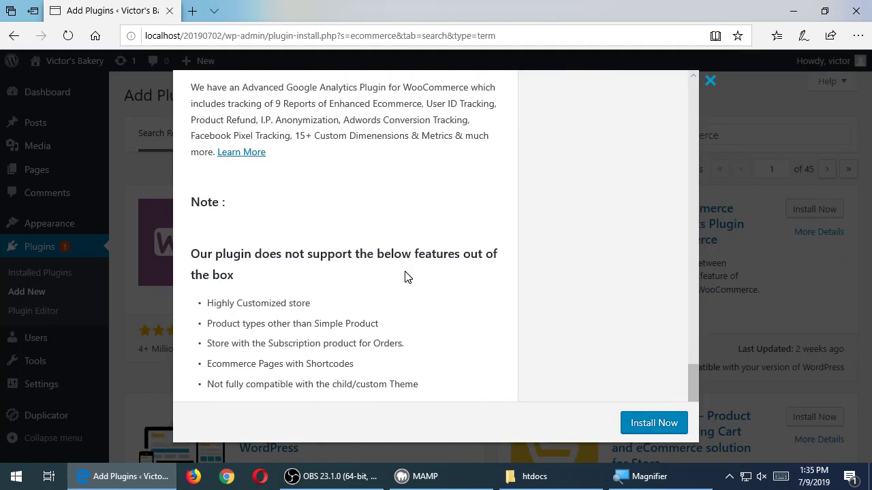
{"action": "left_click", "coordinate": [708, 211]}
{"action": "scroll", "coordinate": [368, 388], "scroll_direction": "down", "scroll_amount": 4}
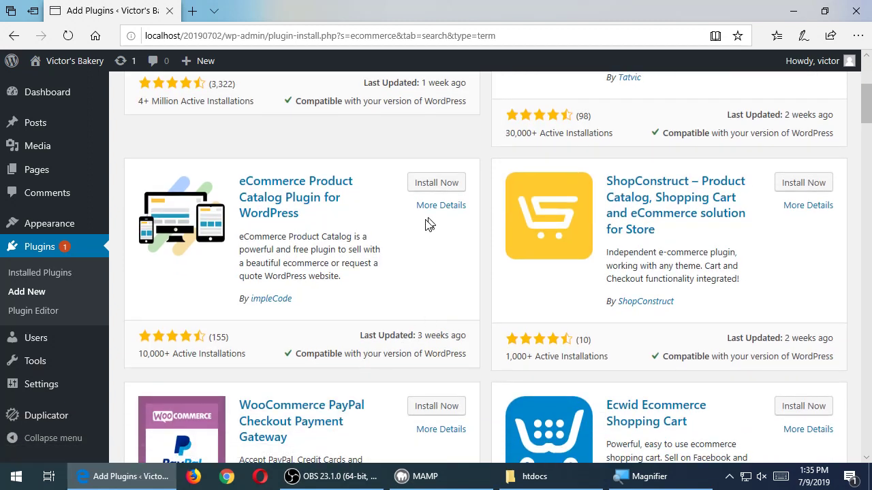
{"action": "scroll", "coordinate": [422, 216], "scroll_direction": "up", "scroll_amount": 3}
- Open WooCommerce's More Details, switch to Reviews, and scroll through the user reviews
{"action": "left_click", "coordinate": [423, 170]}
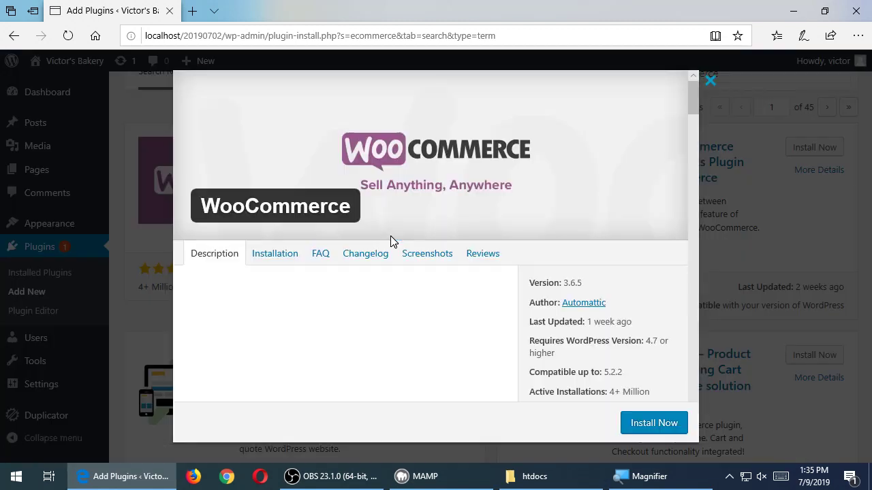
{"action": "left_click", "coordinate": [470, 255]}
{"action": "scroll", "coordinate": [409, 292], "scroll_direction": "down", "scroll_amount": 8}
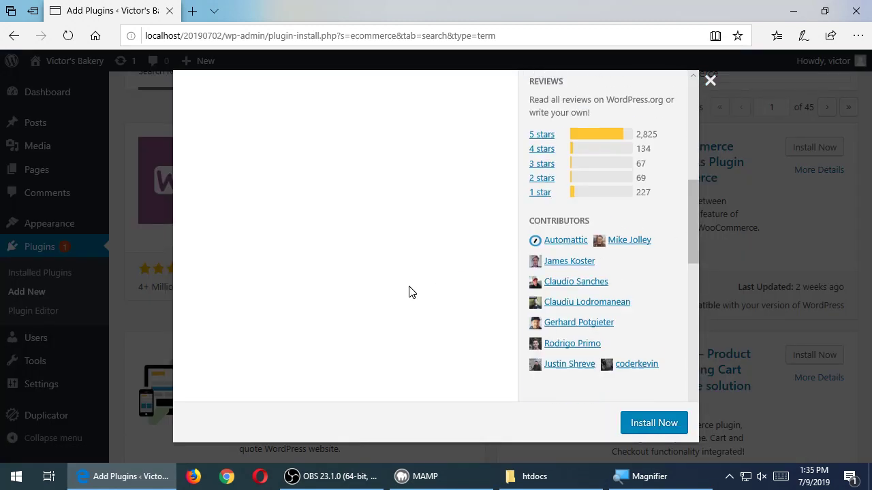
{"action": "scroll", "coordinate": [408, 292], "scroll_direction": "down", "scroll_amount": 3}
{"action": "scroll", "coordinate": [409, 293], "scroll_direction": "up", "scroll_amount": 3}
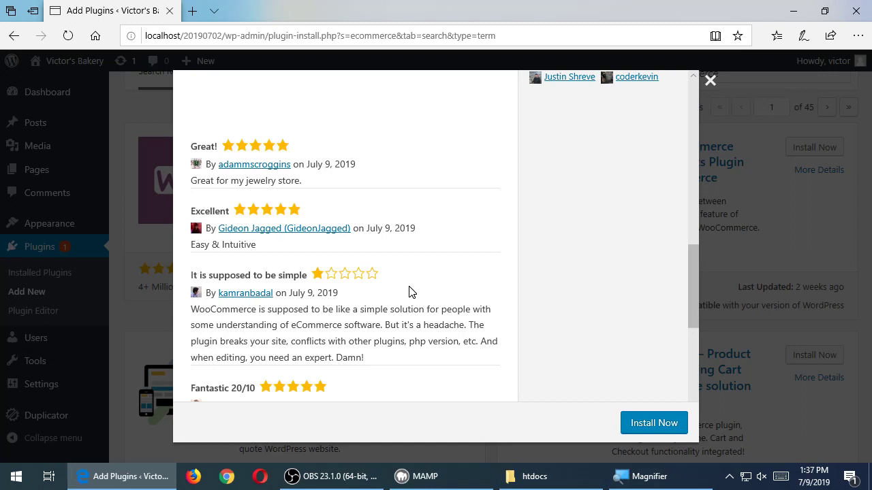
- Close the WooCommerce details window and start installing WooCommerce from the ecommerce results
{"action": "scroll", "coordinate": [409, 292], "scroll_direction": "down", "scroll_amount": 6}
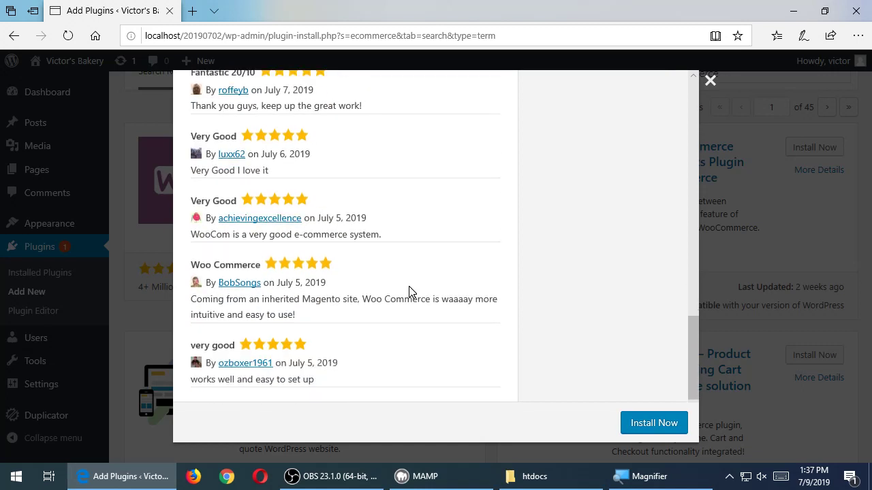
{"action": "scroll", "coordinate": [408, 292], "scroll_direction": "up", "scroll_amount": 8}
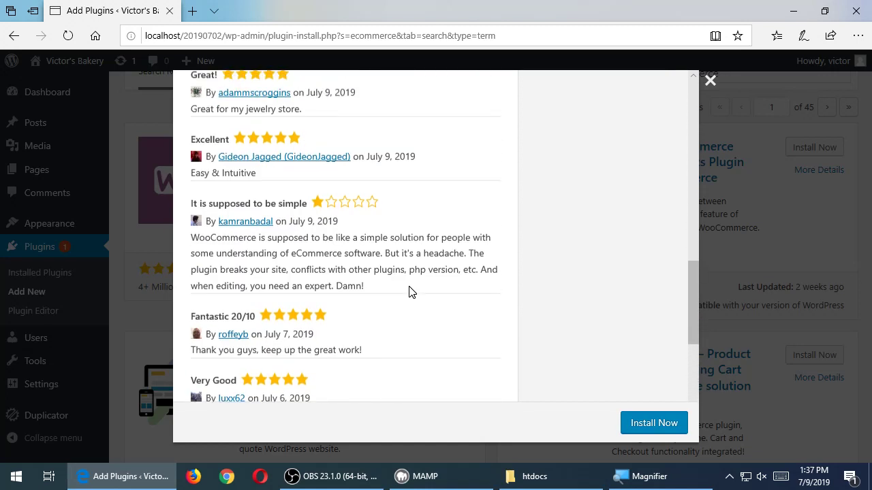
{"action": "scroll", "coordinate": [476, 304], "scroll_direction": "down", "scroll_amount": 2}
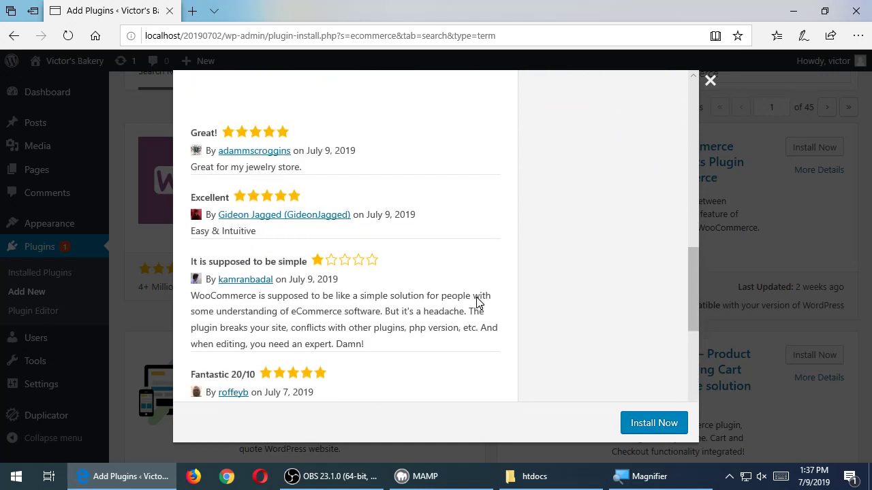
{"action": "left_click", "coordinate": [803, 248]}
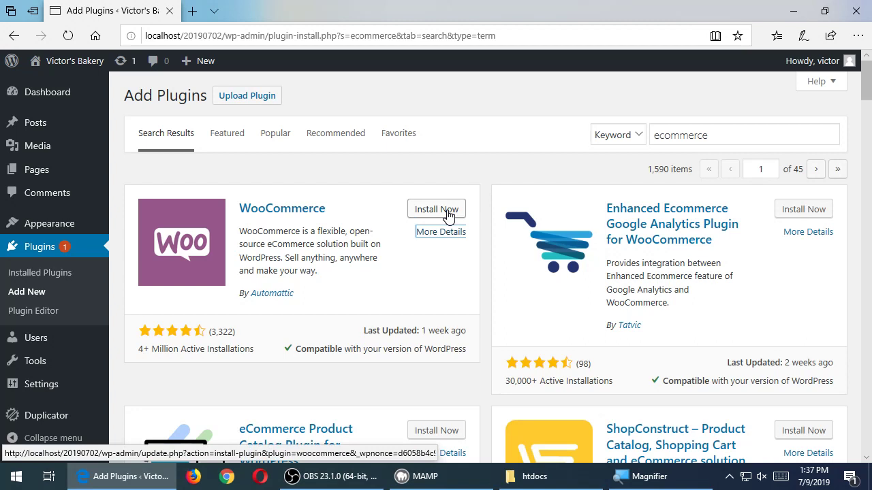
{"action": "left_click", "coordinate": [448, 216]}
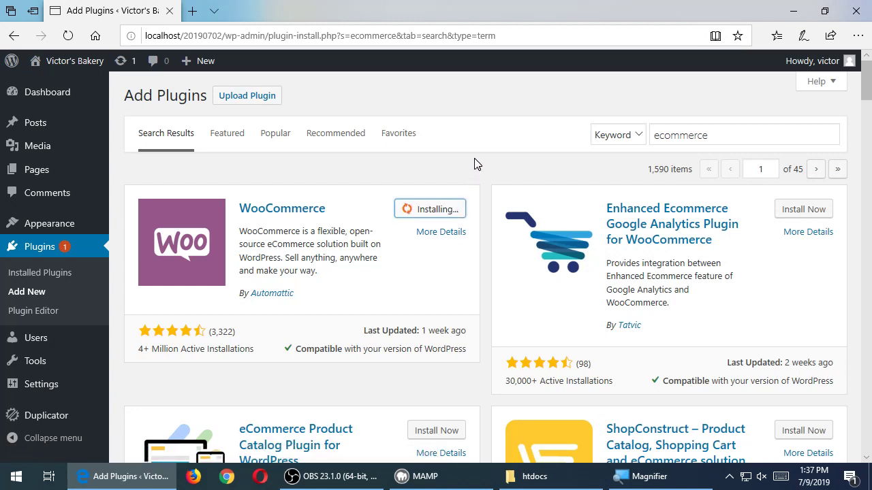
- Sign in to my.swccd.edu in a new tab with the portal username and password, then show Faculty Home
{"action": "left_click", "coordinate": [192, 11]}
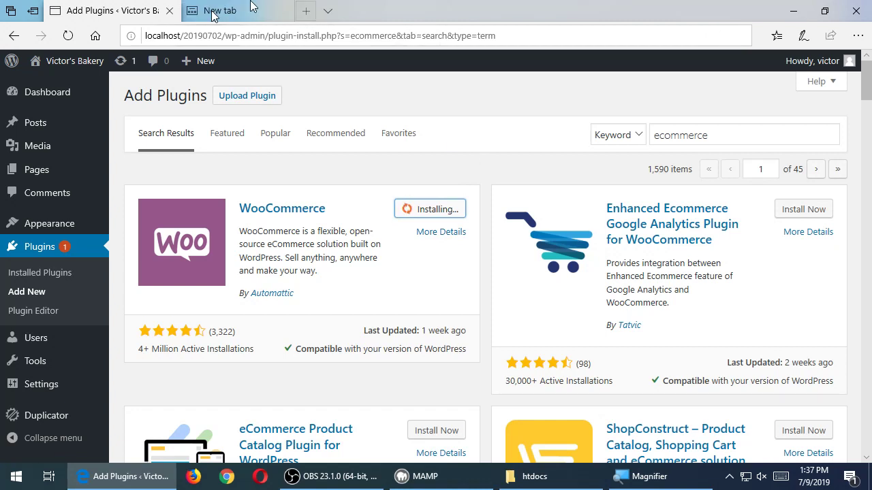
{"action": "type", "text": "my.s"}
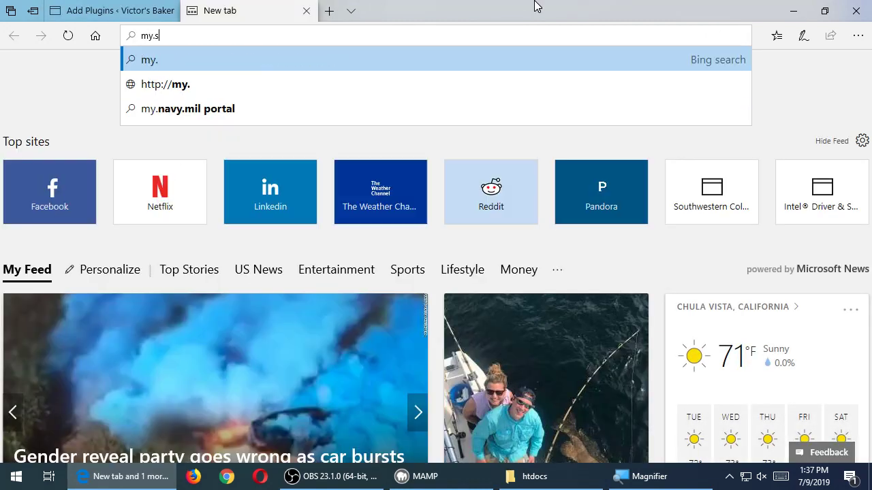
{"action": "type", "text": "wccd.edu"}
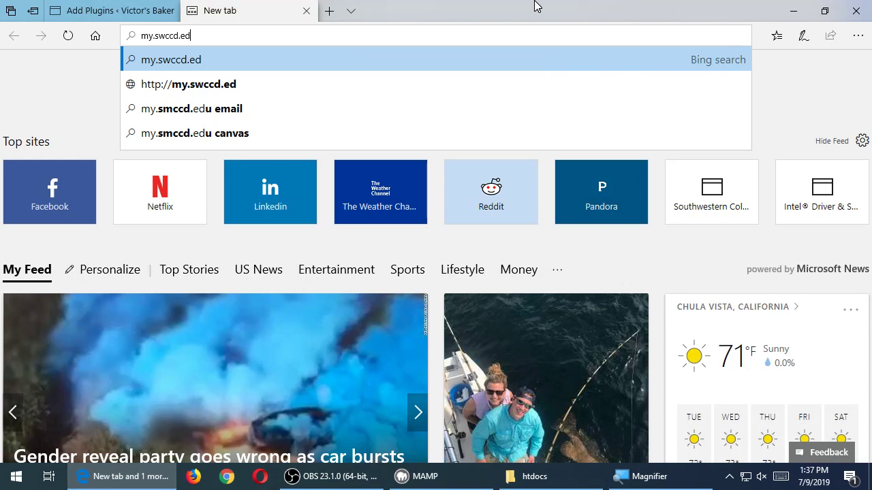
{"action": "key", "text": "Return"}
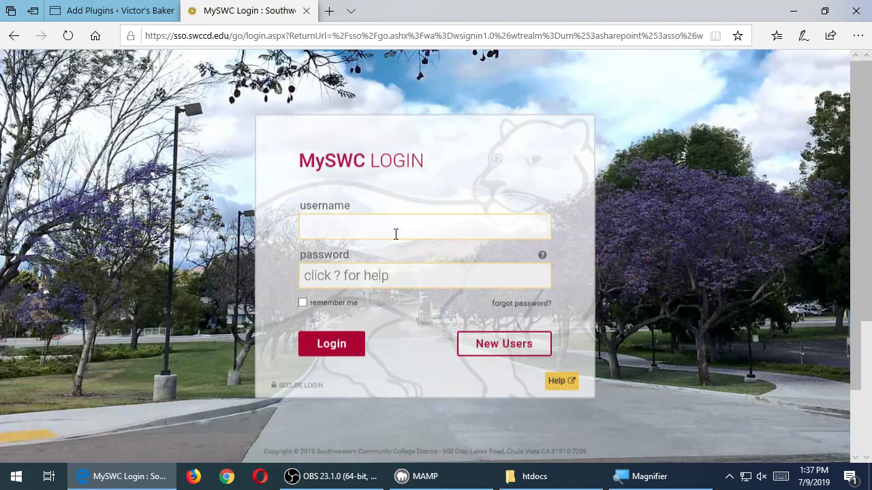
{"action": "key", "text": "Tab"}
{"action": "type", "text": "••••••"}
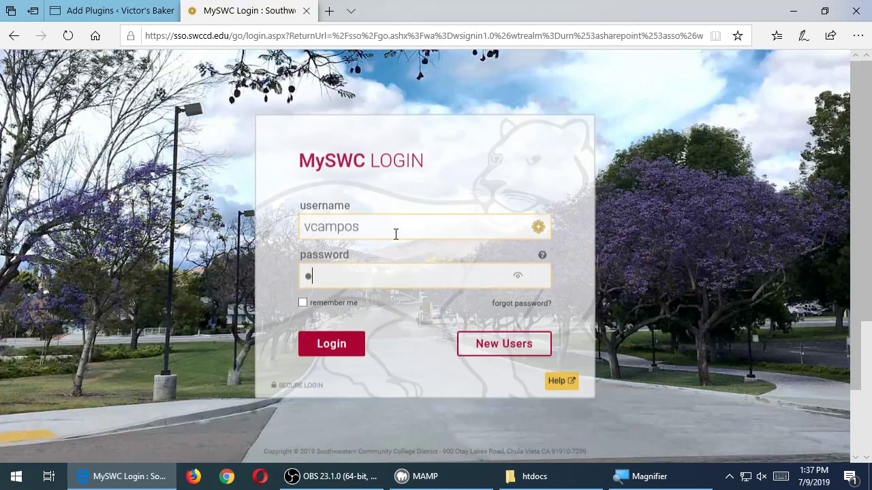
{"action": "type", "text": "•••••"}
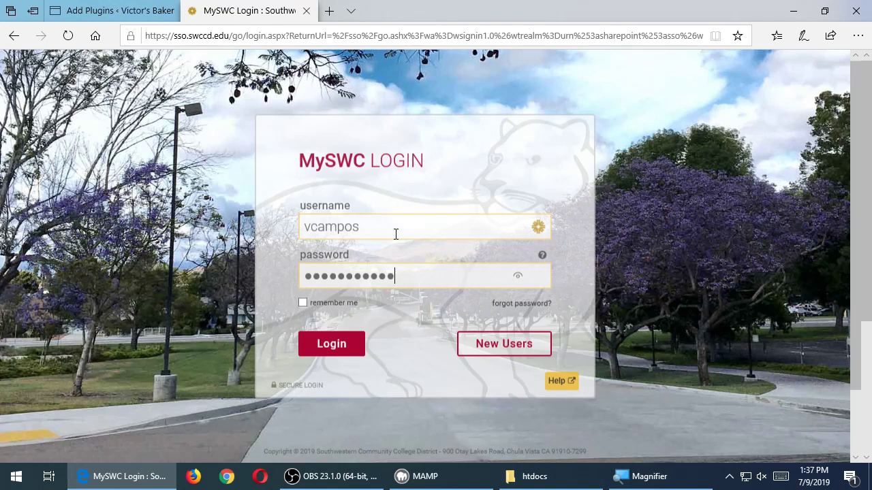
{"action": "key", "text": "Return"}
{"action": "left_click", "coordinate": [155, 6]}
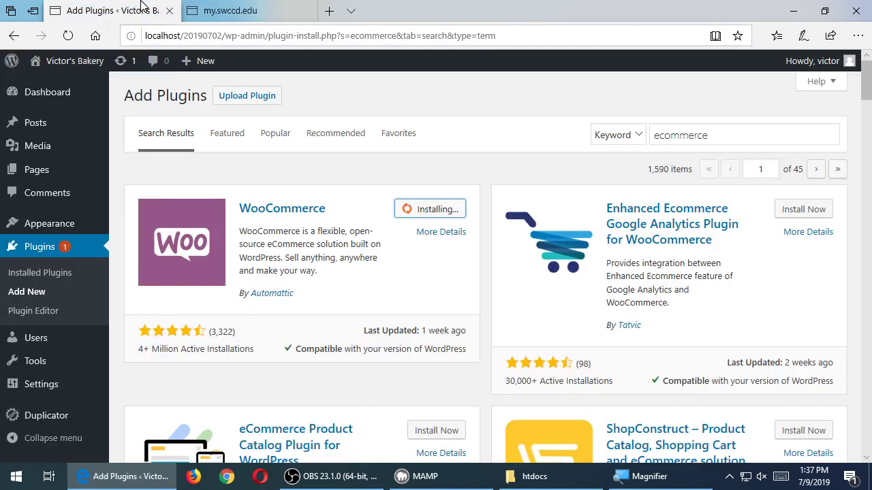
{"action": "left_click", "coordinate": [249, 11]}
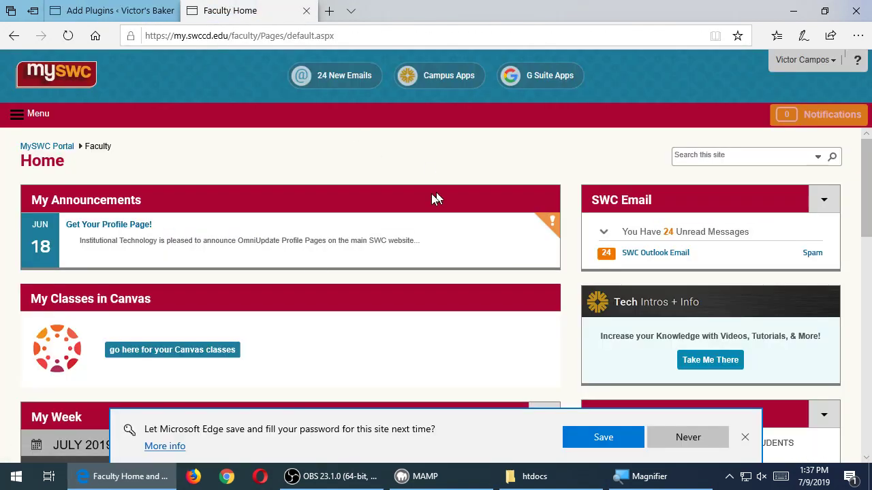
- Browse the 19SU Web Design II Canvas modules in Student View, then return to the WordPress plugins tab
{"action": "left_click", "coordinate": [202, 351]}
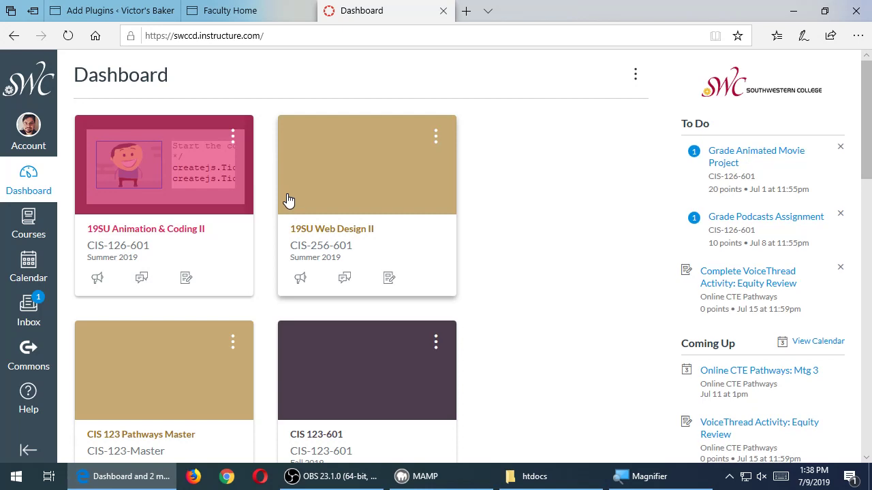
{"action": "left_click", "coordinate": [333, 231]}
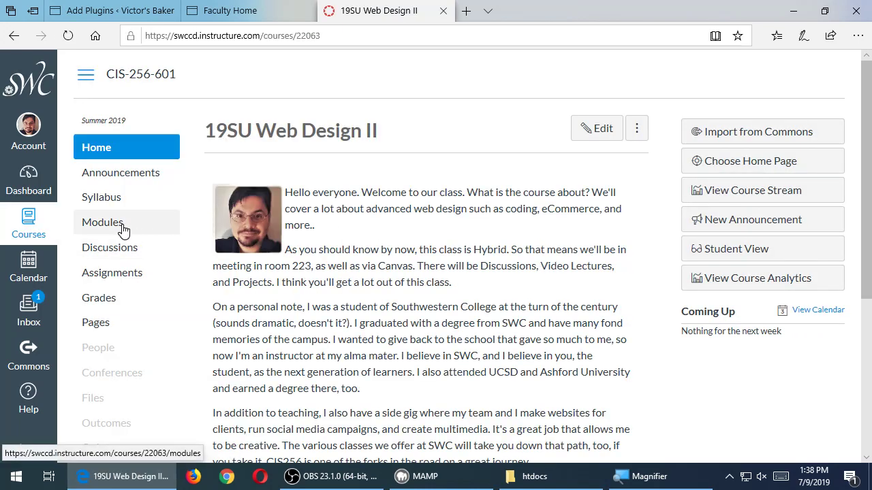
{"action": "left_click", "coordinate": [744, 263]}
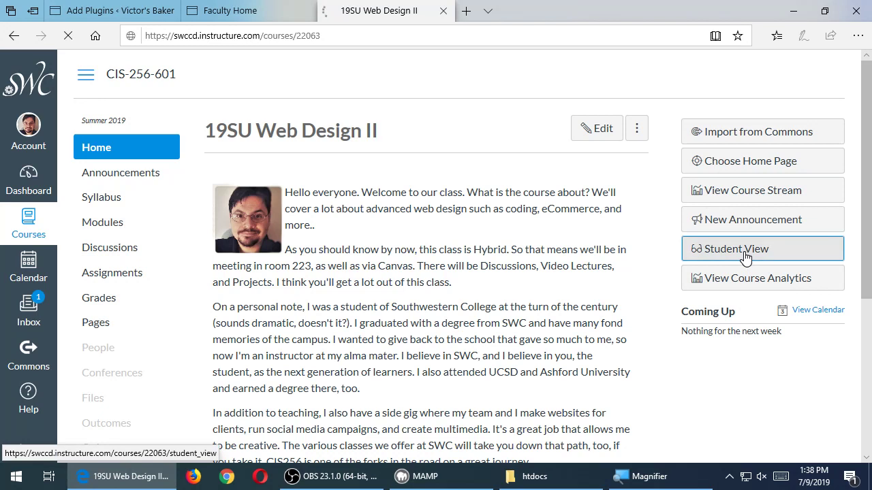
{"action": "left_click", "coordinate": [117, 229]}
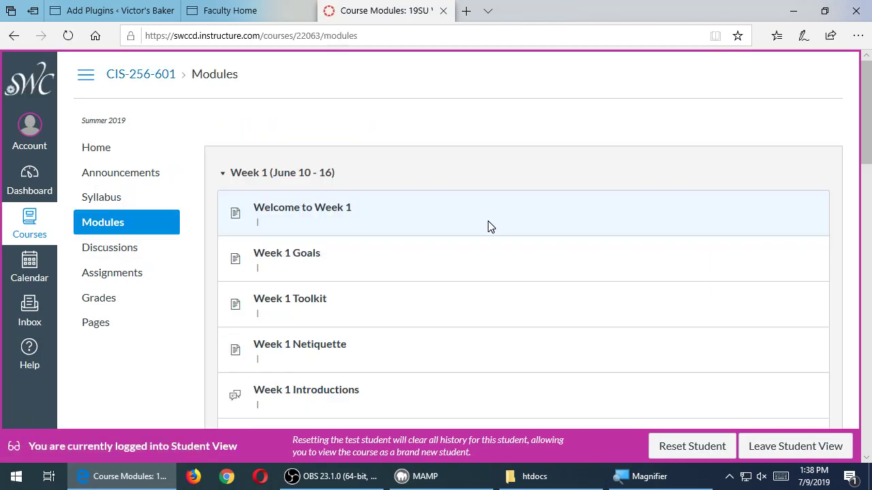
{"action": "scroll", "coordinate": [501, 228], "scroll_direction": "down", "scroll_amount": 5}
{"action": "scroll", "coordinate": [500, 229], "scroll_direction": "down", "scroll_amount": 7}
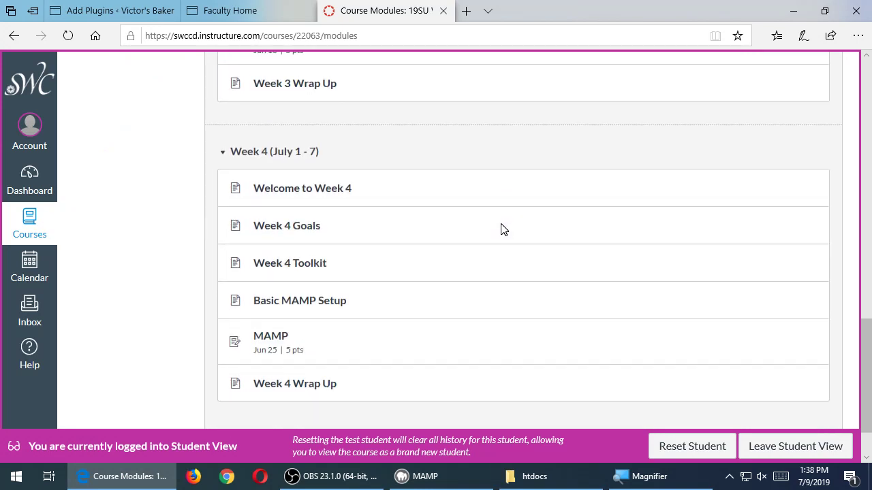
{"action": "left_click", "coordinate": [136, 8]}
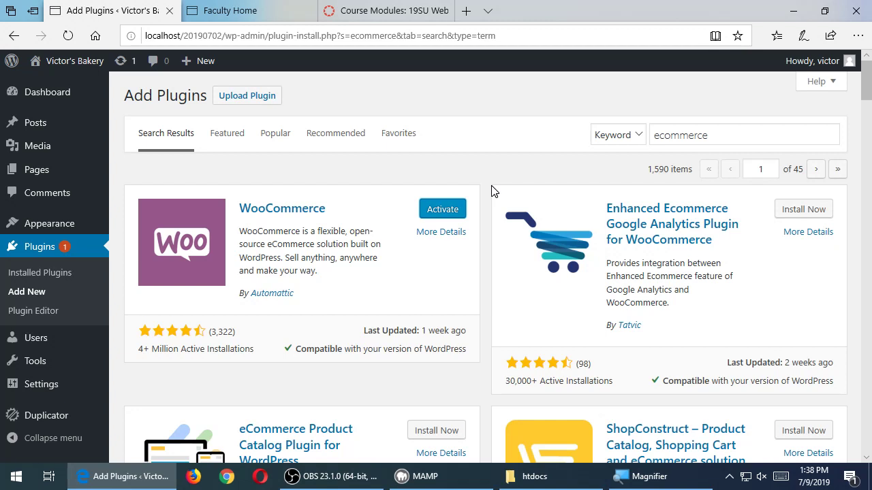
{"action": "left_click", "coordinate": [451, 209]}
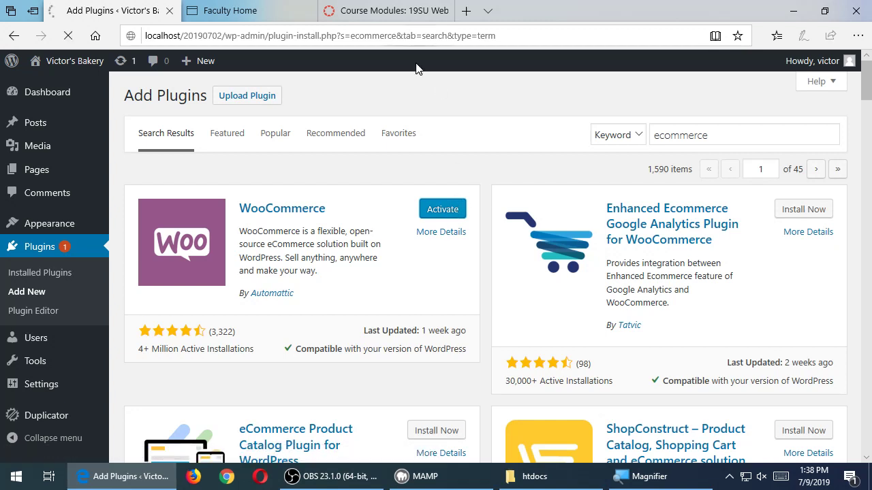
{"action": "left_click", "coordinate": [409, 9]}
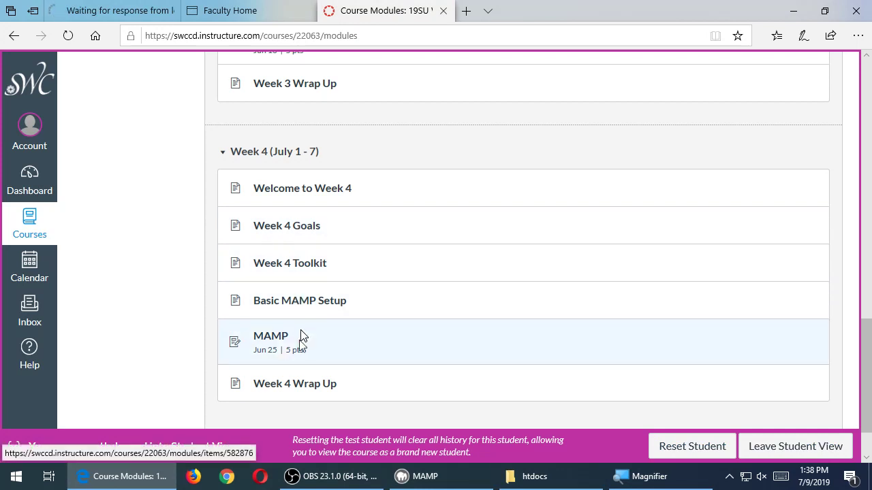
{"action": "left_click", "coordinate": [279, 337]}
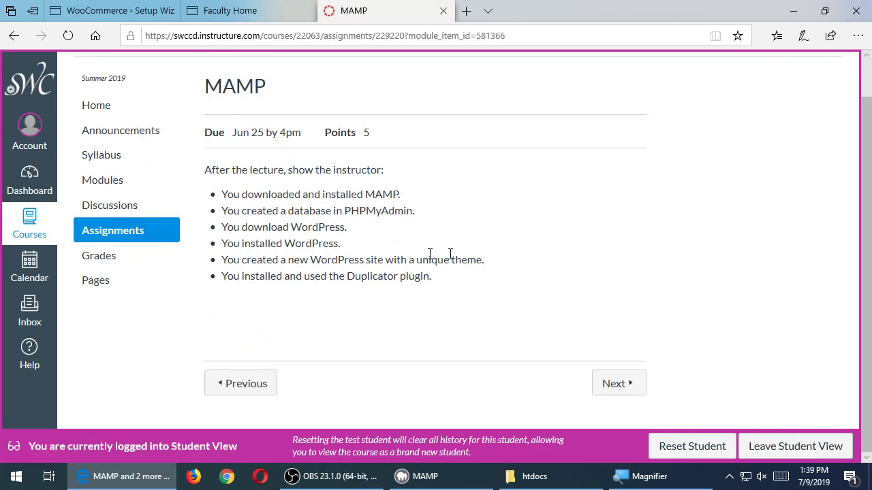
{"action": "left_click", "coordinate": [112, 10]}
{"action": "scroll", "coordinate": [139, 266], "scroll_direction": "down", "scroll_amount": 1}
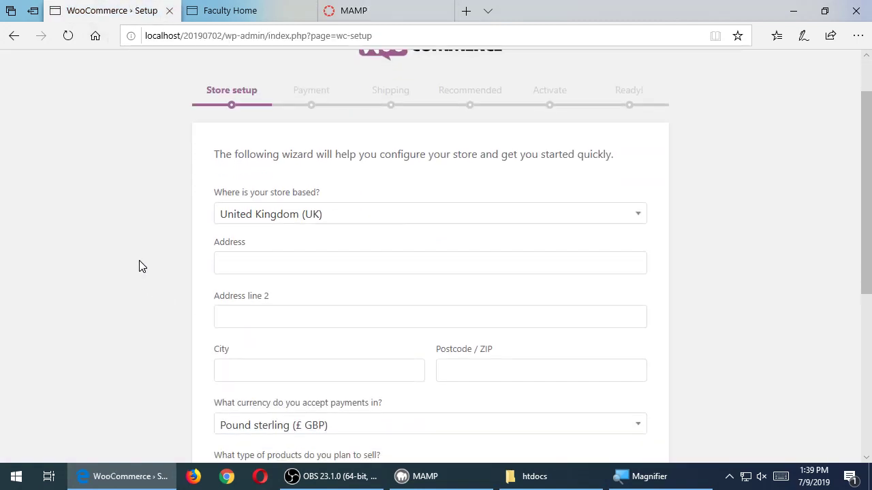
{"action": "scroll", "coordinate": [138, 257], "scroll_direction": "down", "scroll_amount": 5}
{"action": "scroll", "coordinate": [138, 257], "scroll_direction": "up", "scroll_amount": 6}
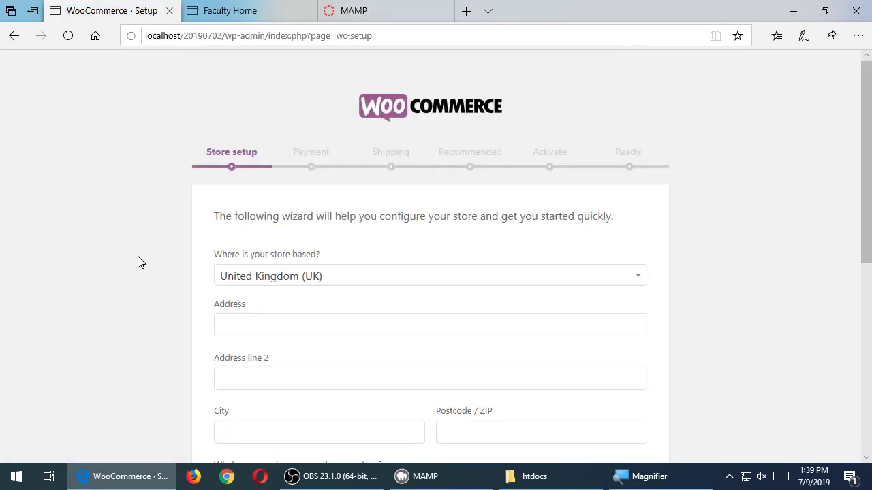
{"action": "scroll", "coordinate": [137, 262], "scroll_direction": "down", "scroll_amount": 4}
{"action": "scroll", "coordinate": [137, 262], "scroll_direction": "up", "scroll_amount": 5}
{"action": "scroll", "coordinate": [105, 180], "scroll_direction": "down", "scroll_amount": 5}
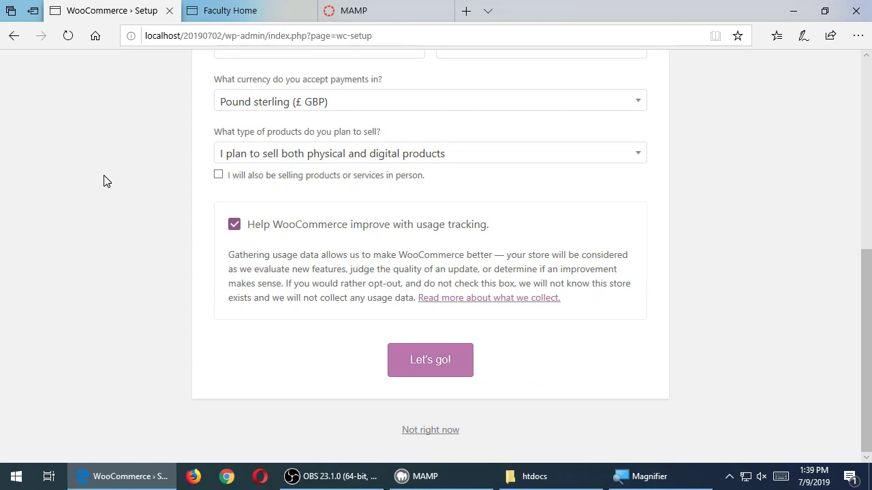
{"action": "scroll", "coordinate": [106, 180], "scroll_direction": "up", "scroll_amount": 5}
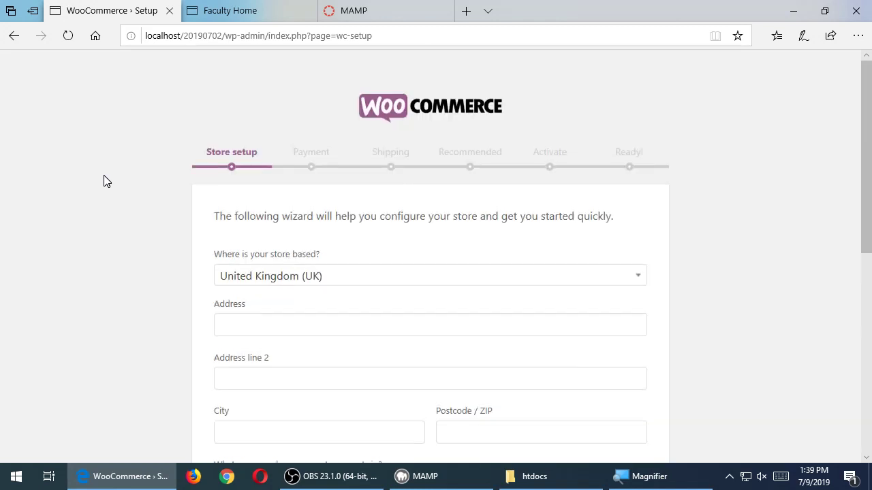
{"action": "scroll", "coordinate": [109, 194], "scroll_direction": "down", "scroll_amount": 2}
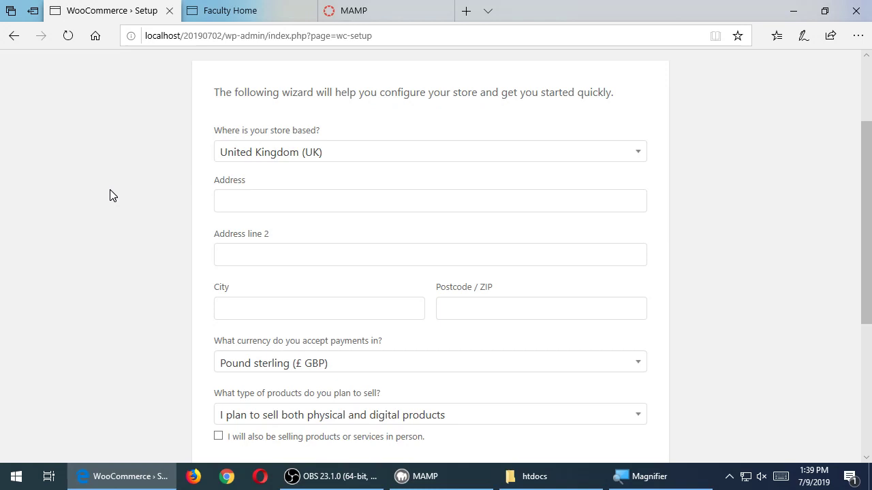
{"action": "scroll", "coordinate": [109, 191], "scroll_direction": "down", "scroll_amount": 4}
{"action": "scroll", "coordinate": [109, 191], "scroll_direction": "up", "scroll_amount": 6}
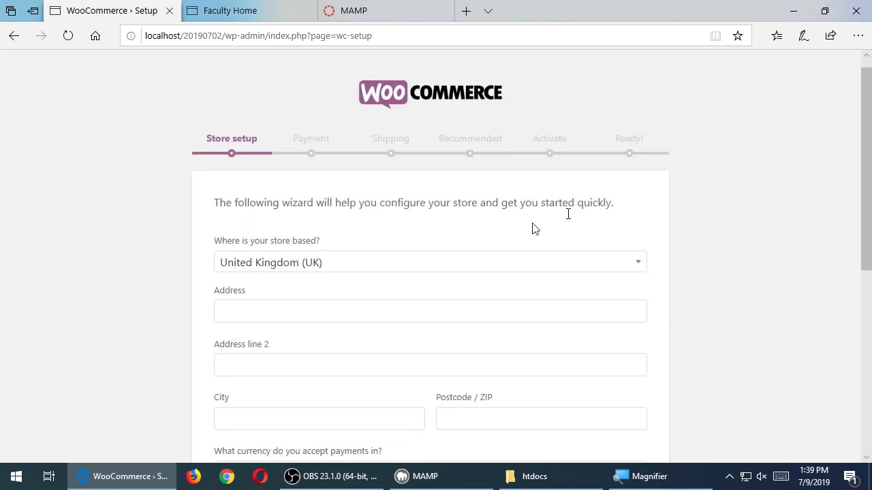
{"action": "scroll", "coordinate": [106, 216], "scroll_direction": "down", "scroll_amount": 1}
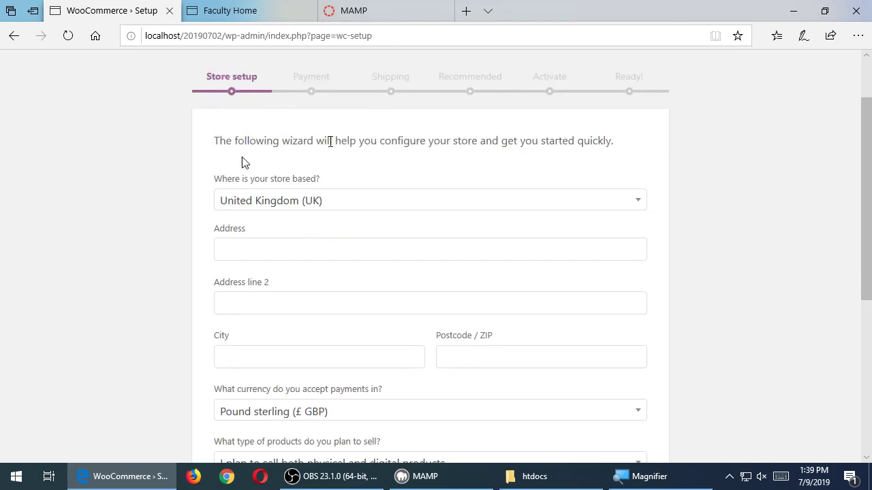
{"action": "left_click_drag", "start_coordinate": [238, 183], "coordinate": [424, 170]}
{"action": "left_click", "coordinate": [58, 178]}
- Set the store country to United States (US)
{"action": "left_click", "coordinate": [299, 202]}
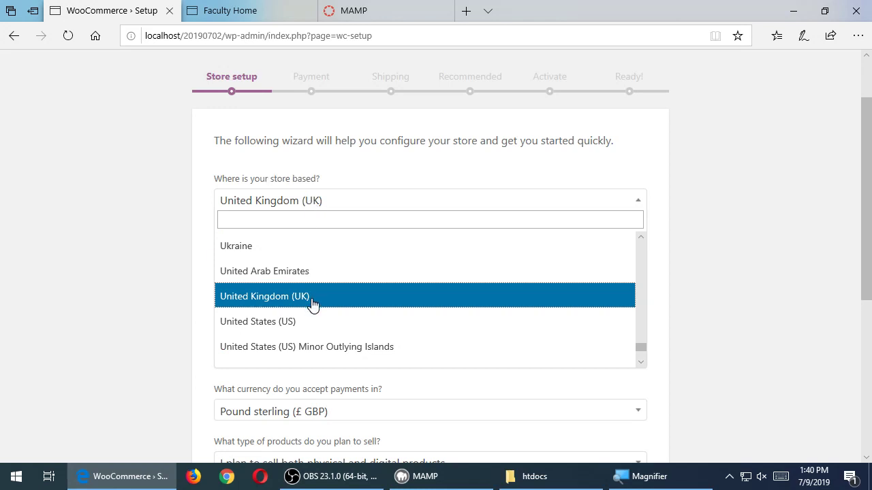
{"action": "left_click", "coordinate": [305, 323]}
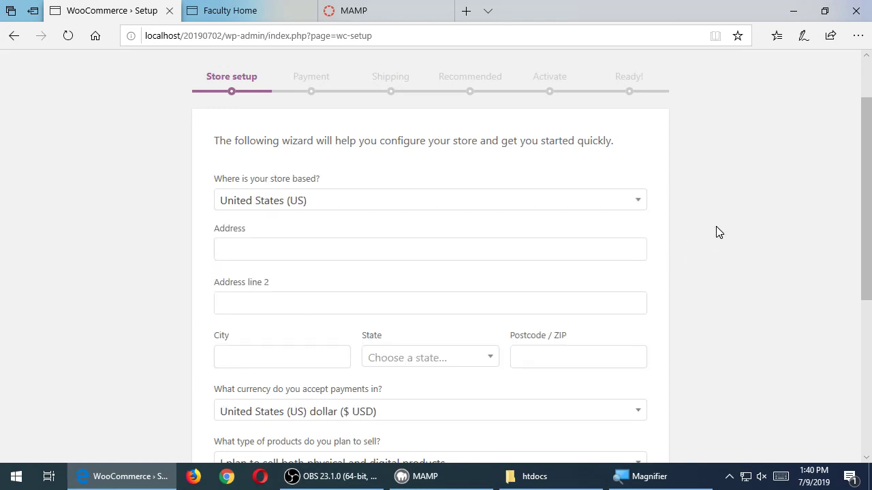
{"action": "left_click", "coordinate": [622, 251]}
{"action": "scroll", "coordinate": [724, 257], "scroll_direction": "down", "scroll_amount": 3}
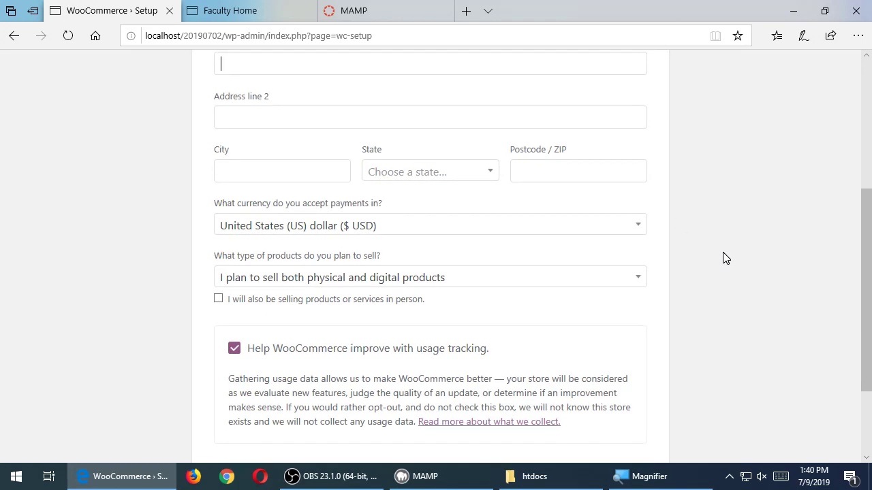
{"action": "scroll", "coordinate": [724, 258], "scroll_direction": "down", "scroll_amount": 2}
{"action": "scroll", "coordinate": [724, 257], "scroll_direction": "up", "scroll_amount": 4}
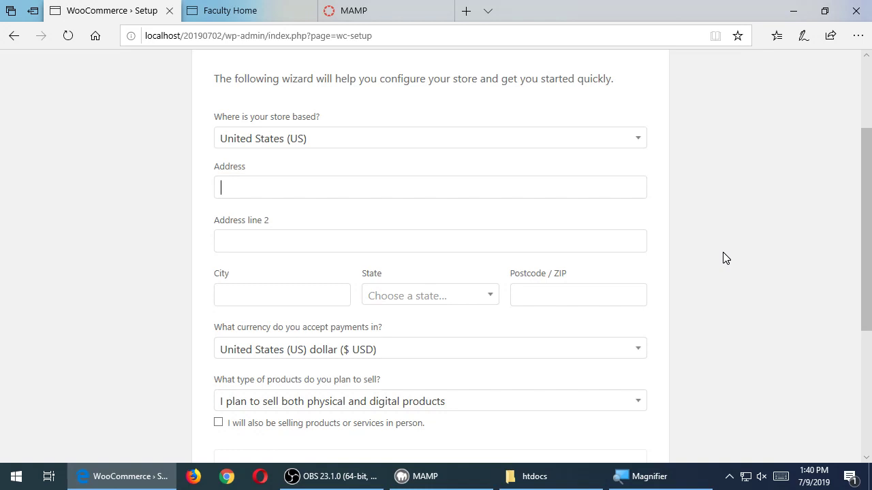
- Fill in the store's street address, city San Diego, state California and ZIP code
{"action": "type", "text": "123 Fake Street"}
{"action": "key", "text": "Tab"}
{"action": "key", "text": "Tab"}
{"action": "type", "text": "San Diego"}
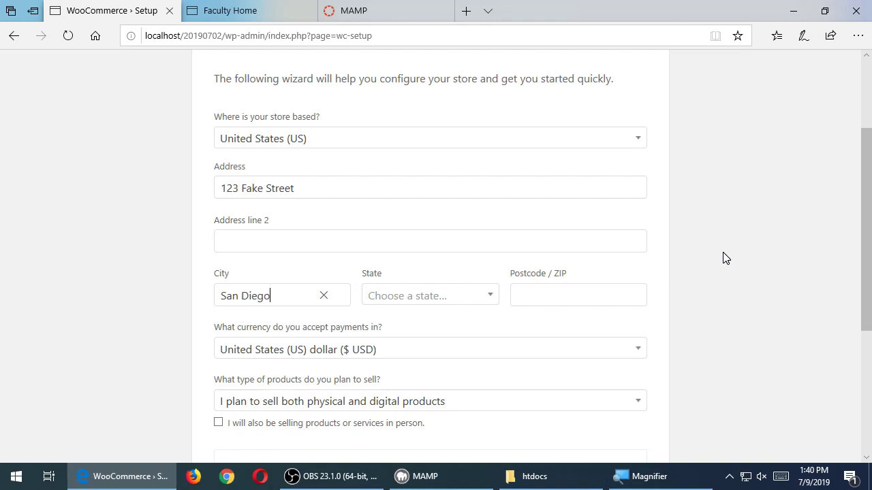
{"action": "key", "text": "Tab"}
{"action": "type", "text": "a"}
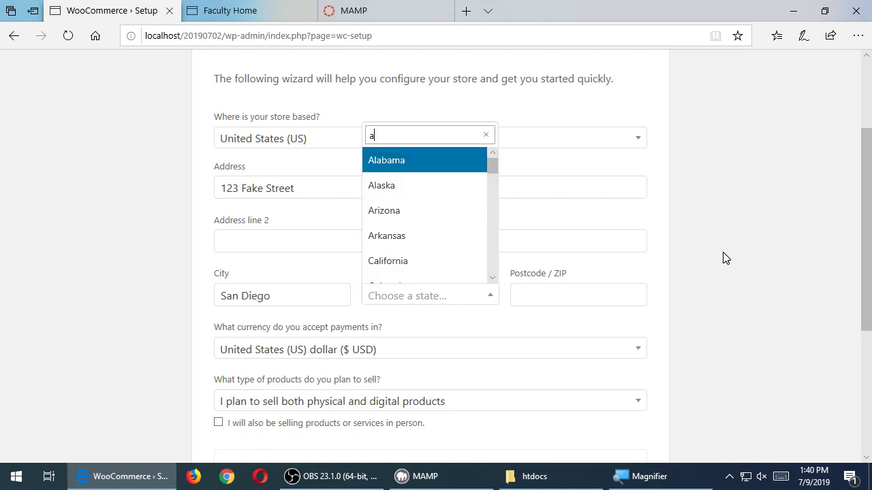
{"action": "type", "text": "c"}
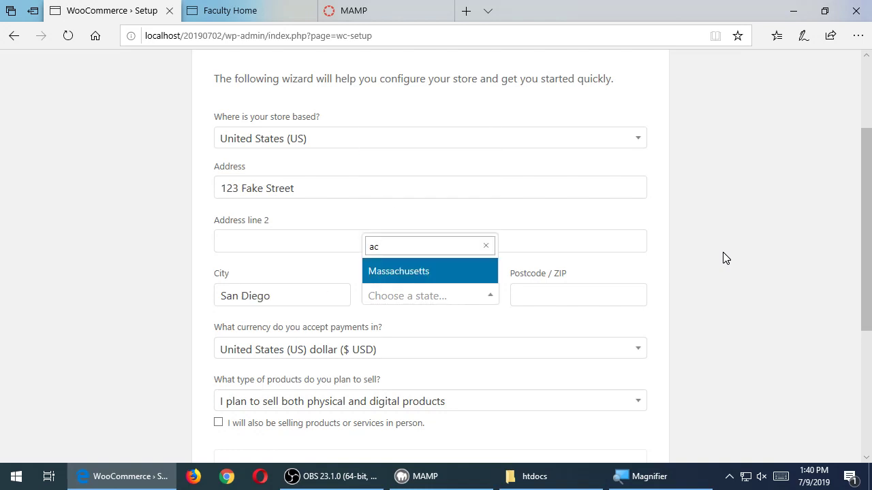
{"action": "key", "text": "BackSpace"}
{"action": "key", "text": "BackSpace"}
{"action": "type", "text": "c"}
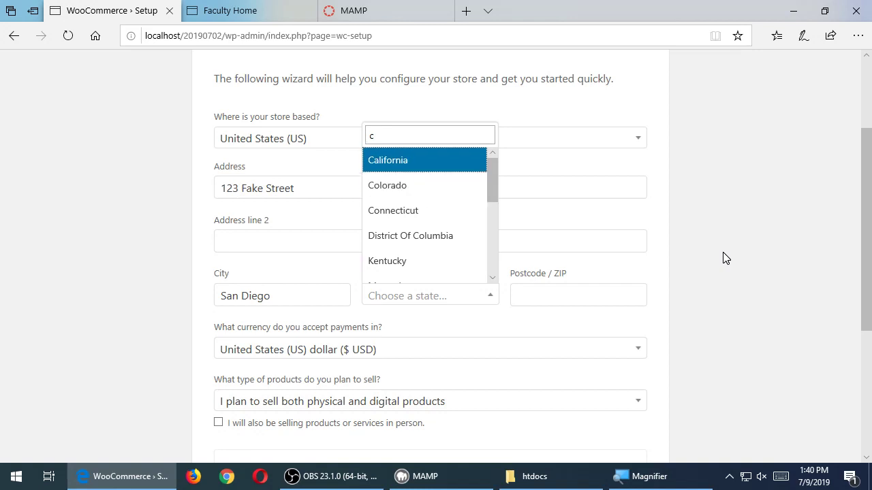
{"action": "key", "text": "Return"}
{"action": "key", "text": "Tab"}
{"action": "type", "text": "91911"}
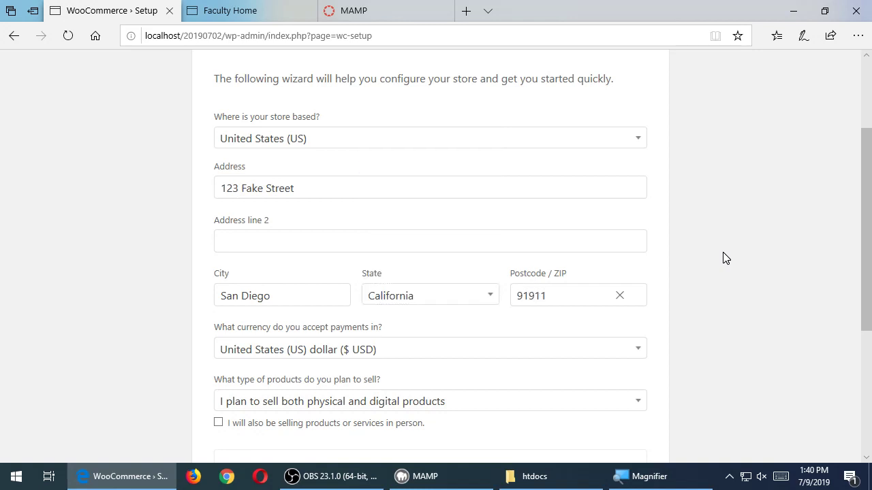
{"action": "key", "text": "BackSpace"}
{"action": "type", "text": "9"}
{"action": "scroll", "coordinate": [725, 257], "scroll_direction": "down", "scroll_amount": 1}
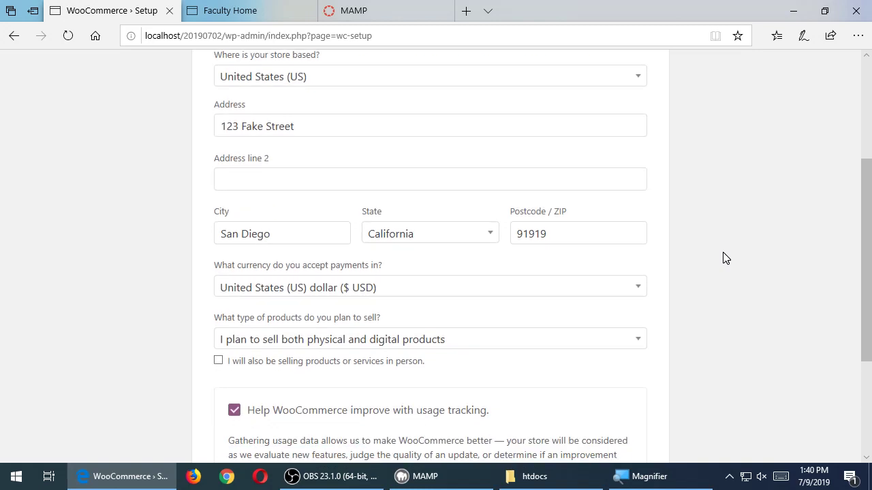
{"action": "scroll", "coordinate": [726, 257], "scroll_direction": "down", "scroll_amount": 1}
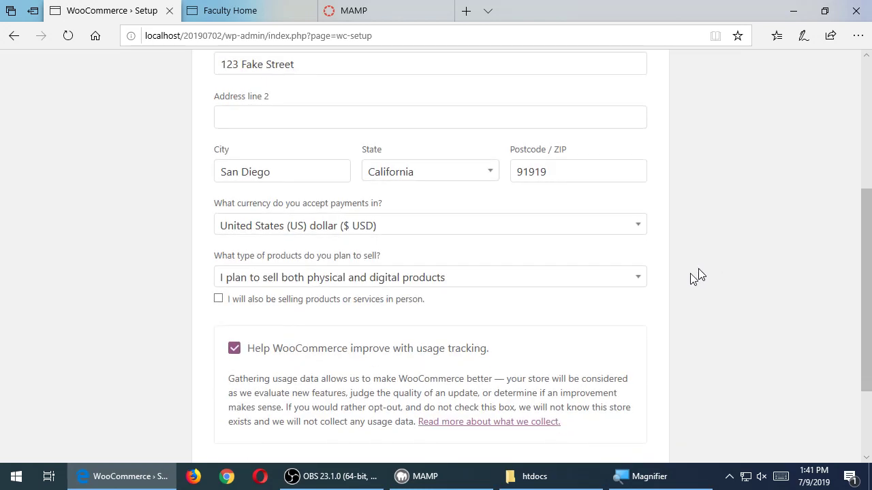
- Open the 'What type of products do you plan to sell?' dropdown
{"action": "left_click", "coordinate": [641, 290]}
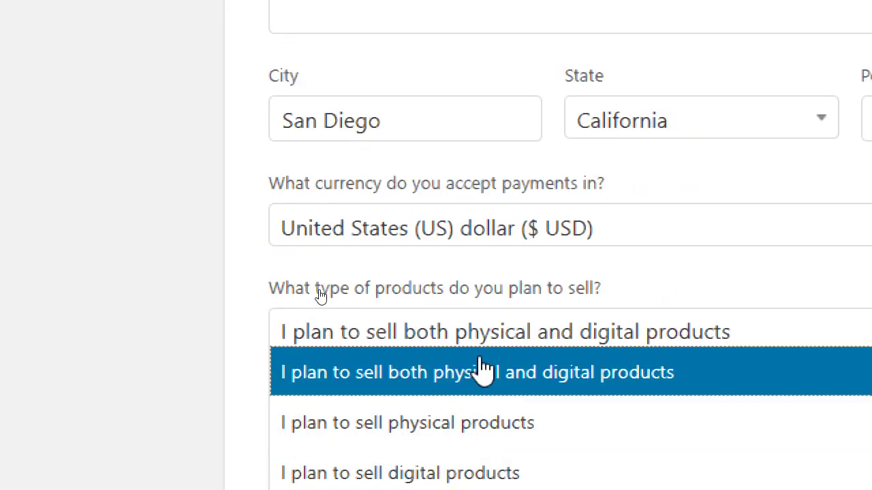
- Keep physical and digital products, tick in-person selling, and untick usage tracking
{"action": "left_click", "coordinate": [482, 371]}
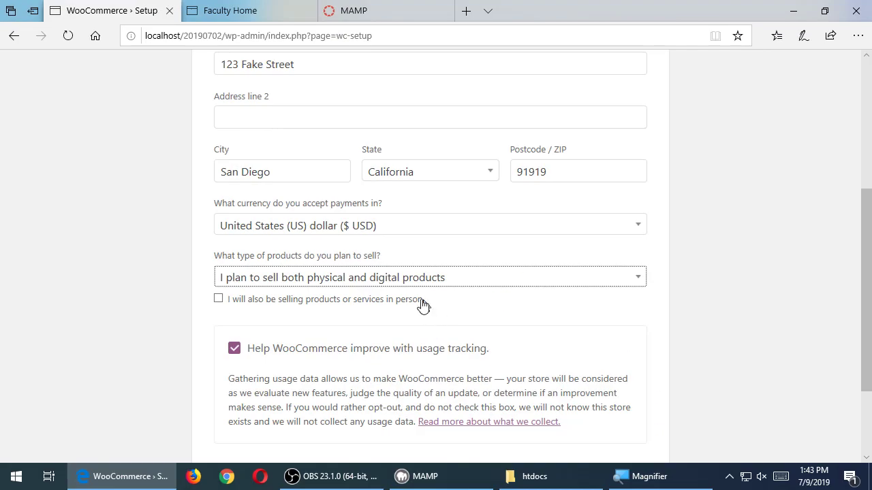
{"action": "left_click", "coordinate": [644, 377]}
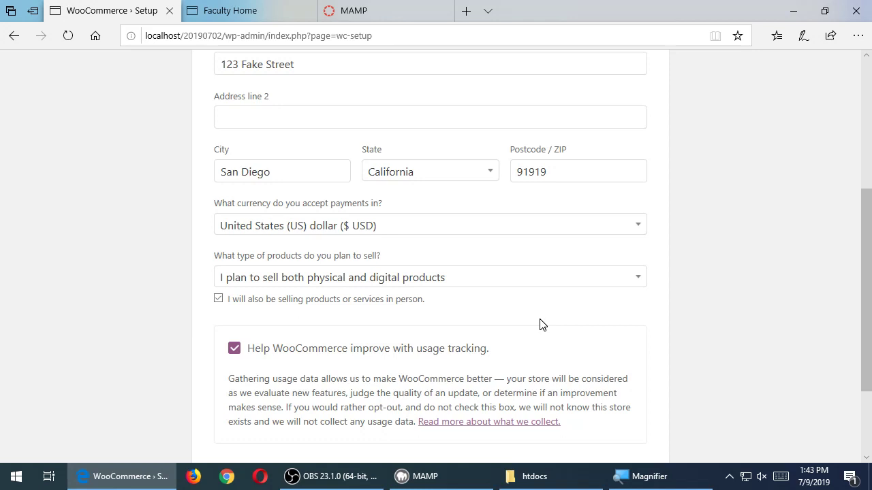
{"action": "scroll", "coordinate": [589, 314], "scroll_direction": "down", "scroll_amount": 1}
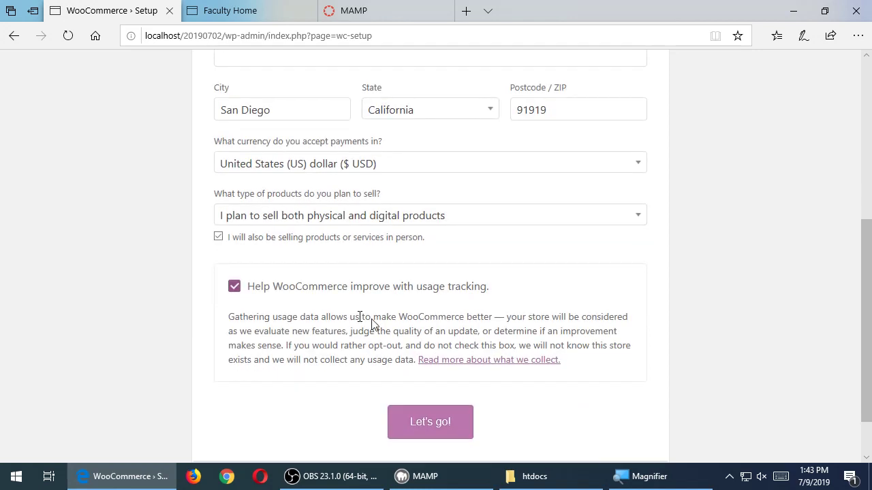
{"action": "left_click", "coordinate": [240, 291]}
{"action": "left_click", "coordinate": [435, 423]}
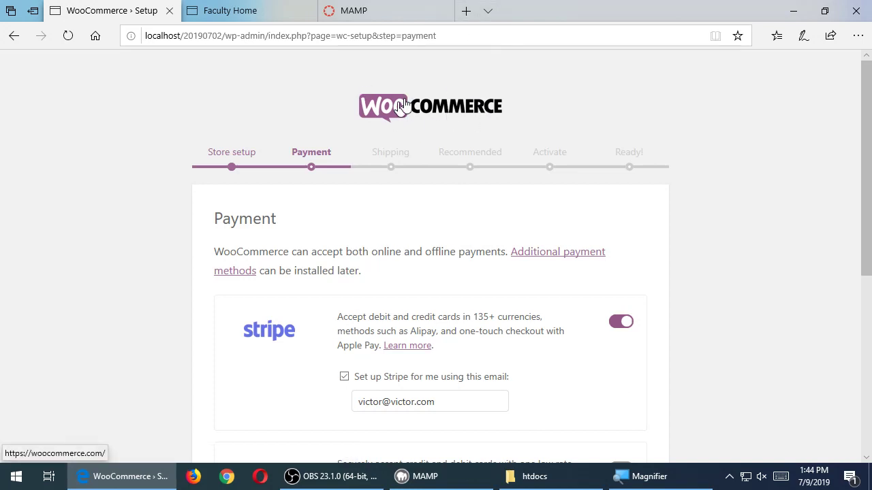
{"action": "scroll", "coordinate": [369, 175], "scroll_direction": "down", "scroll_amount": 3}
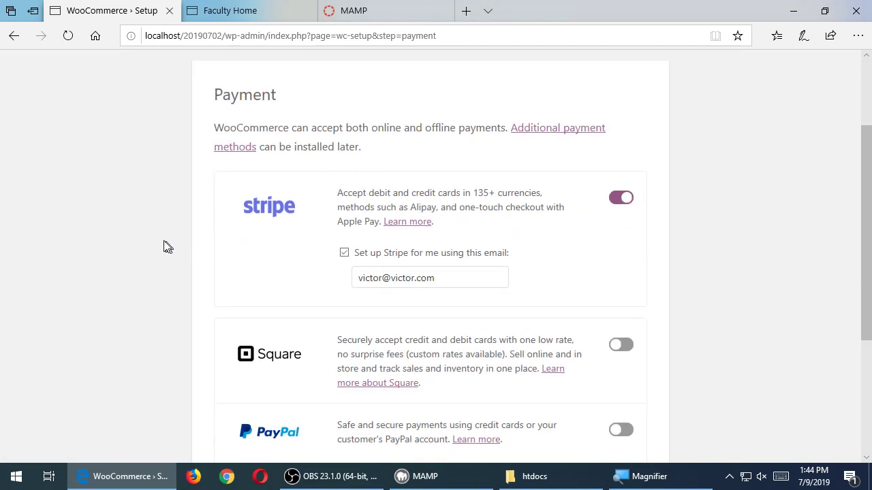
{"action": "scroll", "coordinate": [150, 241], "scroll_direction": "down", "scroll_amount": 5}
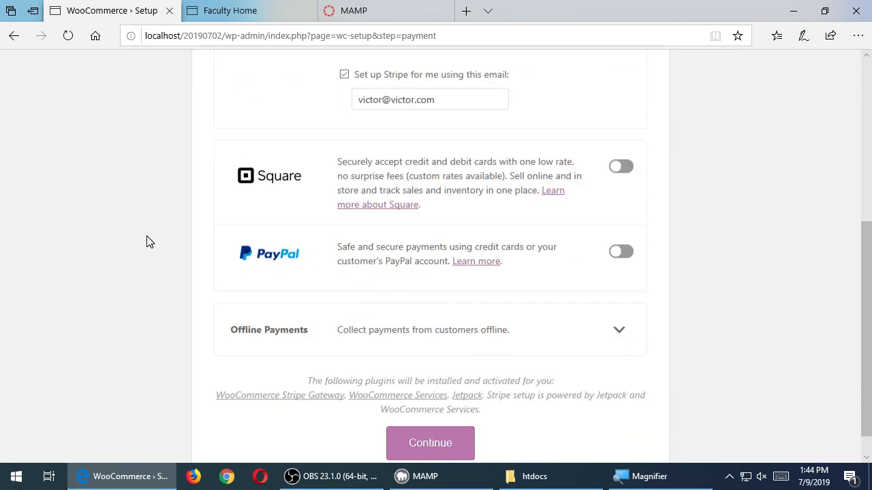
{"action": "scroll", "coordinate": [146, 236], "scroll_direction": "up", "scroll_amount": 6}
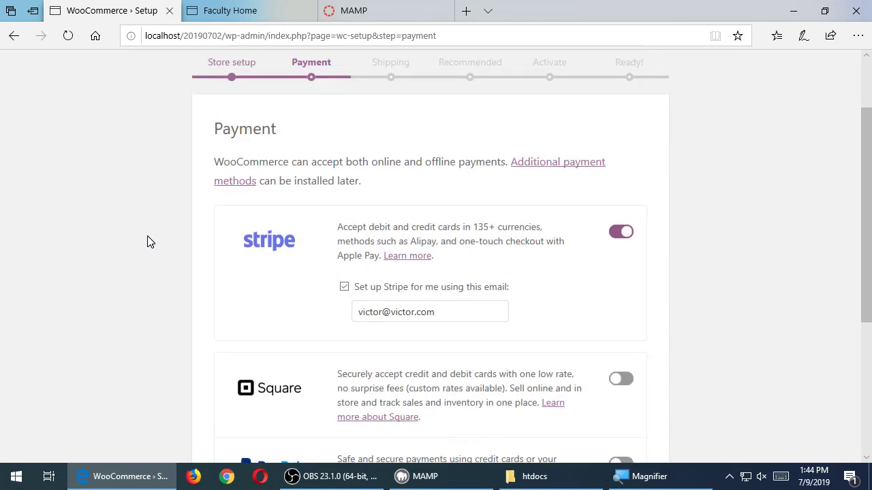
{"action": "scroll", "coordinate": [203, 218], "scroll_direction": "down", "scroll_amount": 2}
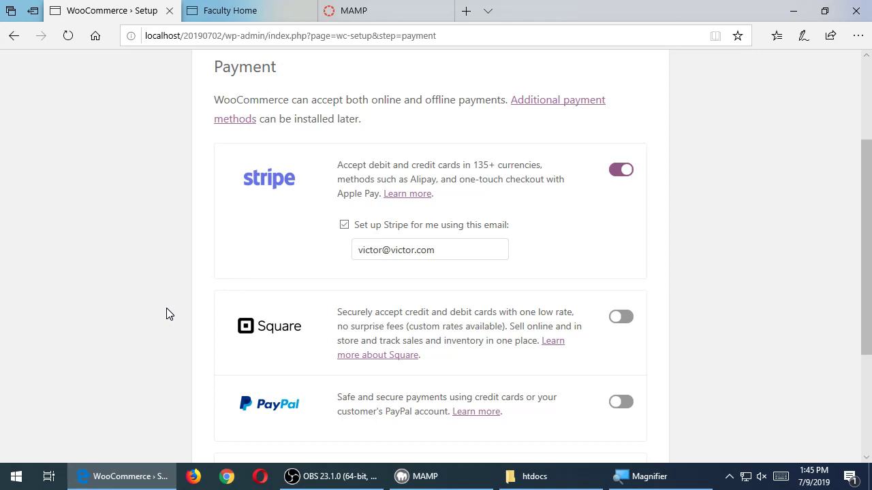
{"action": "scroll", "coordinate": [170, 314], "scroll_direction": "down", "scroll_amount": 1}
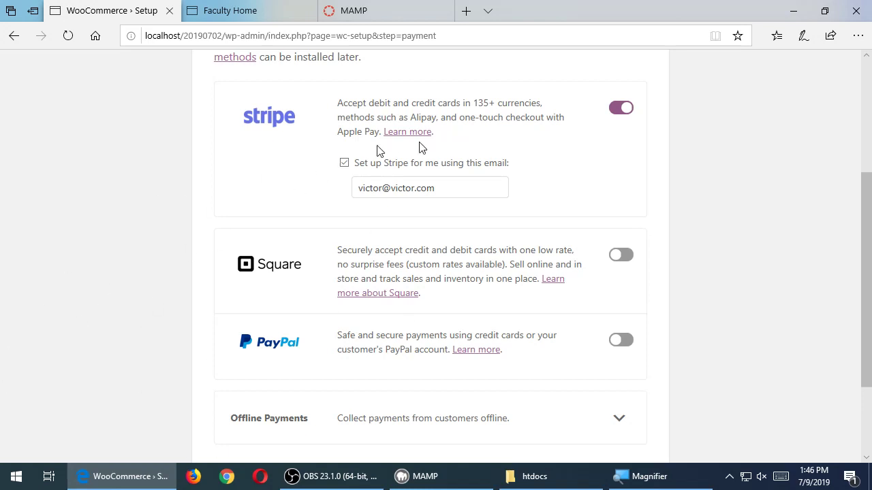
- Switch off the Stripe toggle on the Payment step
{"action": "left_click", "coordinate": [620, 109]}
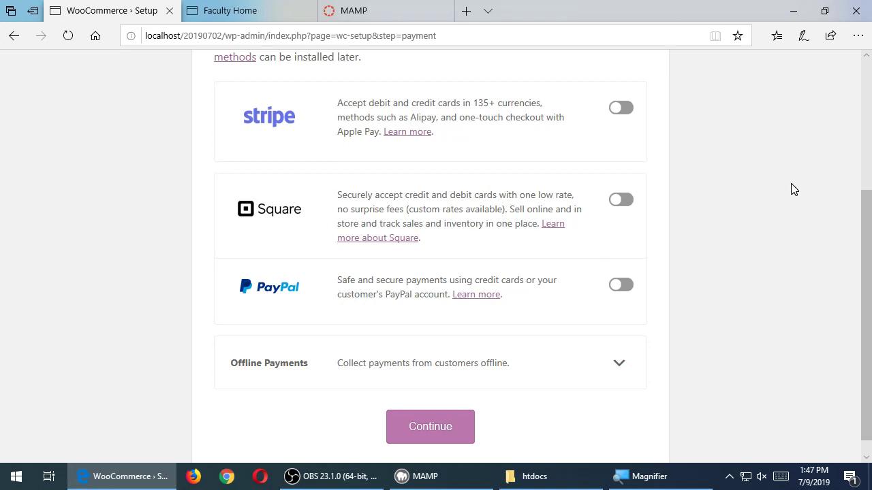
{"action": "scroll", "coordinate": [715, 224], "scroll_direction": "down", "scroll_amount": 1}
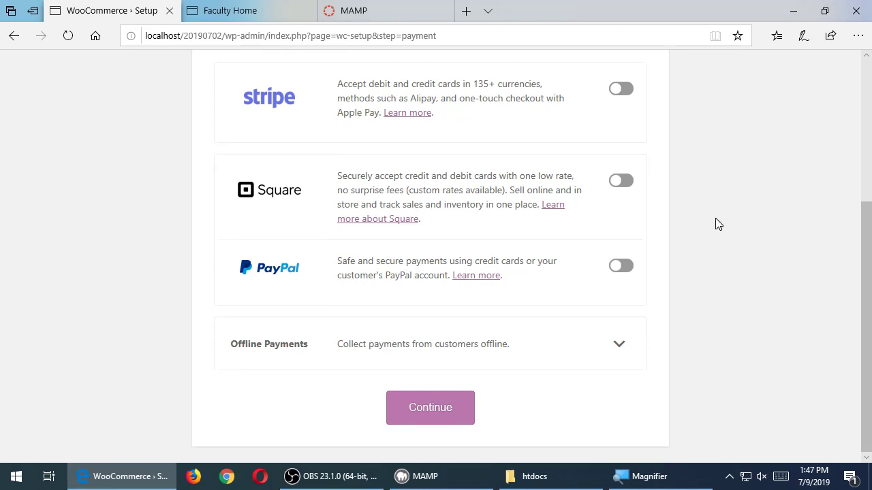
{"action": "left_click", "coordinate": [619, 344]}
{"action": "scroll", "coordinate": [658, 346], "scroll_direction": "down", "scroll_amount": 3}
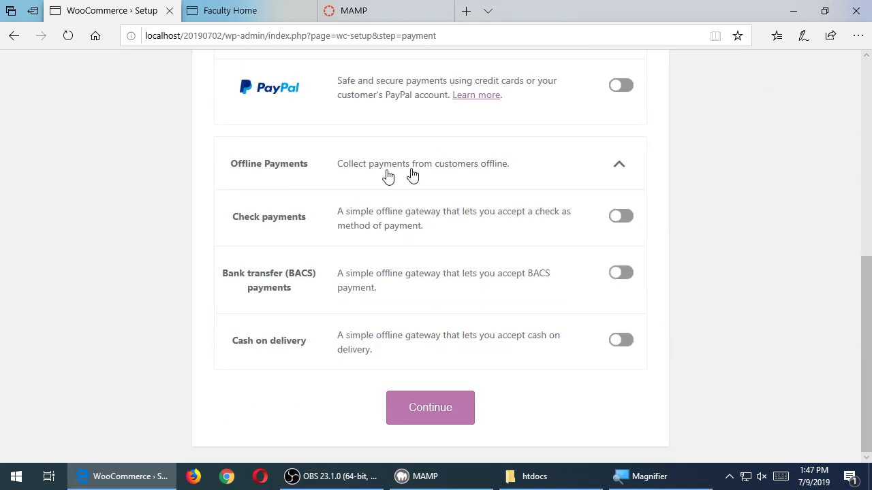
{"action": "left_click", "coordinate": [470, 173]}
{"action": "left_click", "coordinate": [617, 343]}
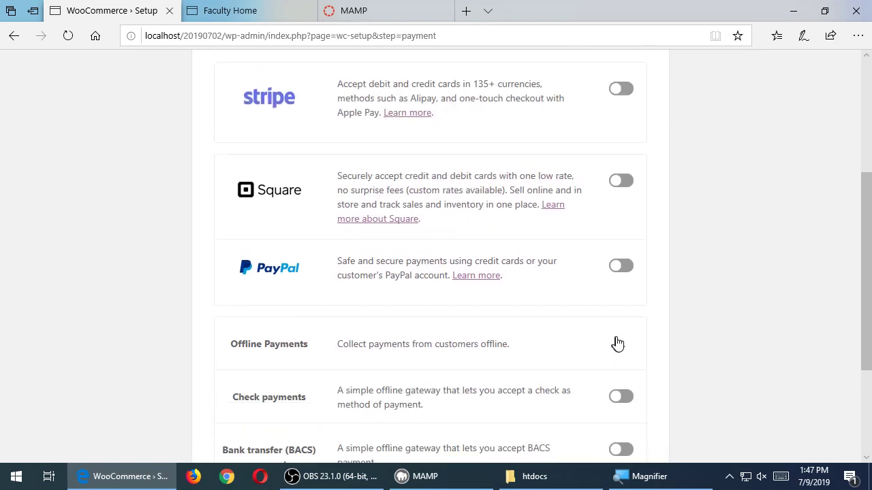
{"action": "scroll", "coordinate": [617, 344], "scroll_direction": "down", "scroll_amount": 3}
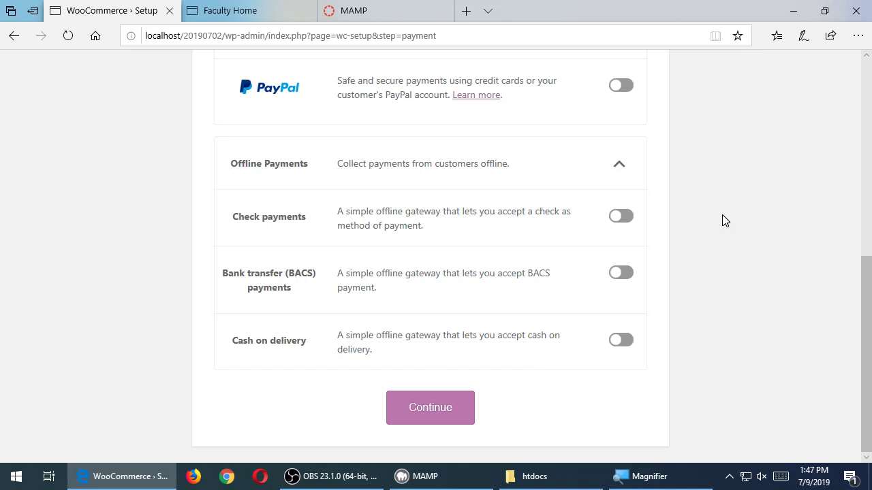
{"action": "left_click", "coordinate": [617, 166]}
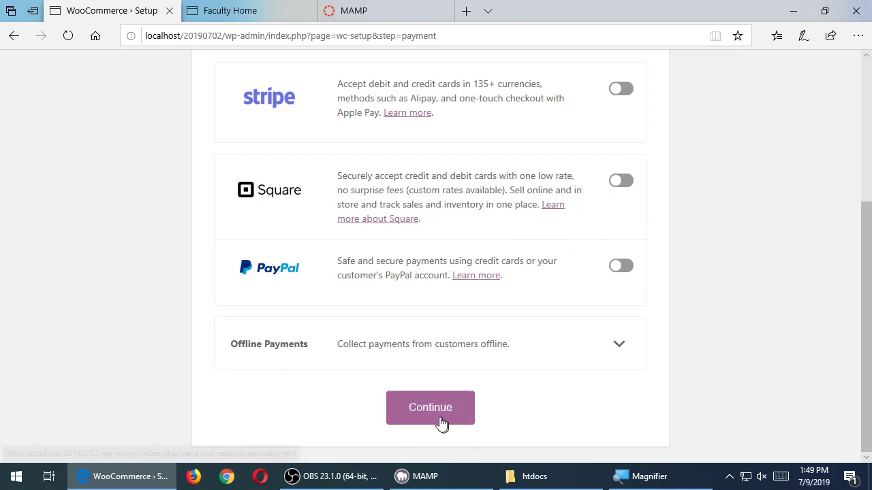
- Advance to the Shipping step and review its flat-rate zones for the US and elsewhere
{"action": "left_click", "coordinate": [441, 409]}
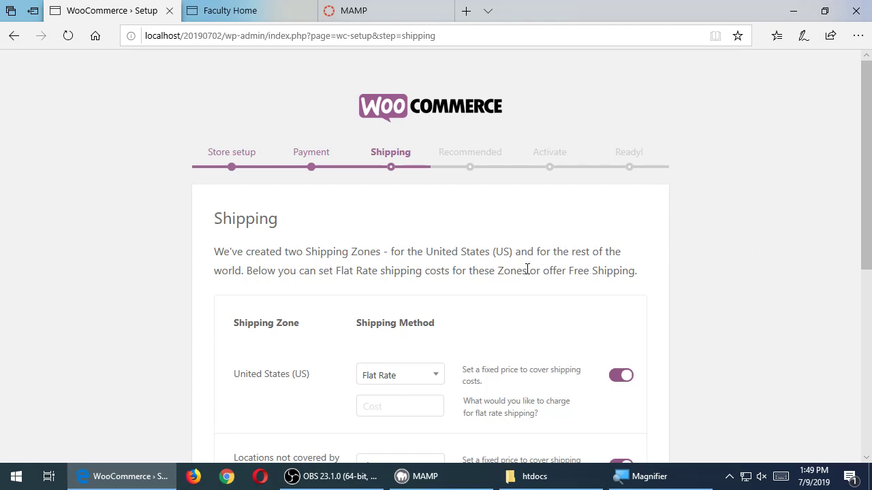
{"action": "scroll", "coordinate": [788, 305], "scroll_direction": "down", "scroll_amount": 5}
{"action": "scroll", "coordinate": [787, 312], "scroll_direction": "up", "scroll_amount": 5}
{"action": "scroll", "coordinate": [741, 284], "scroll_direction": "down", "scroll_amount": 5}
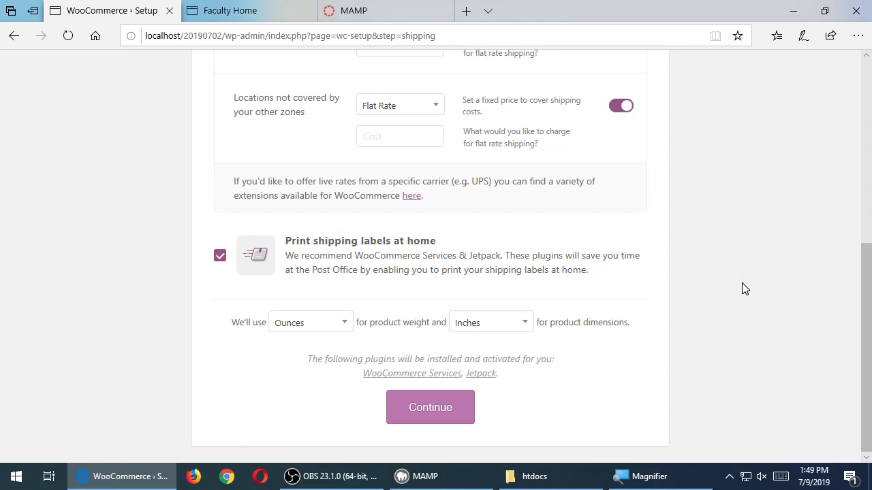
{"action": "scroll", "coordinate": [745, 289], "scroll_direction": "up", "scroll_amount": 5}
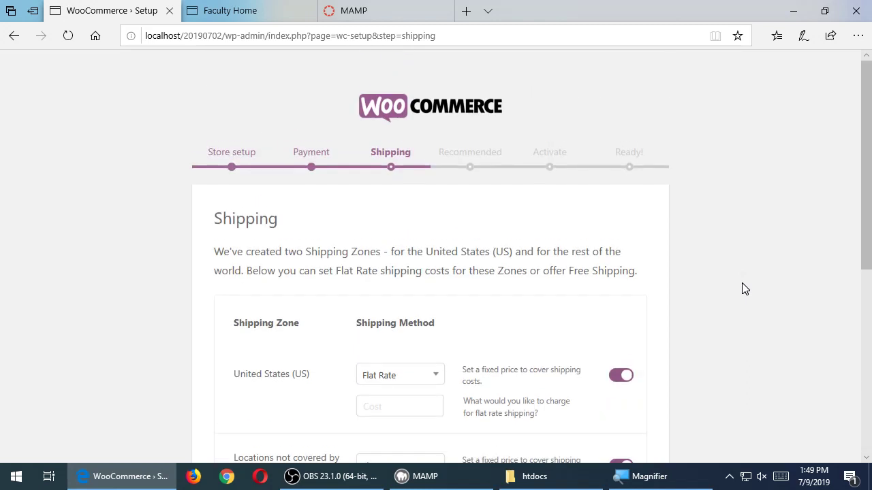
- Return to Store setup, choose digital products as the product type, and save
{"action": "left_click", "coordinate": [234, 153]}
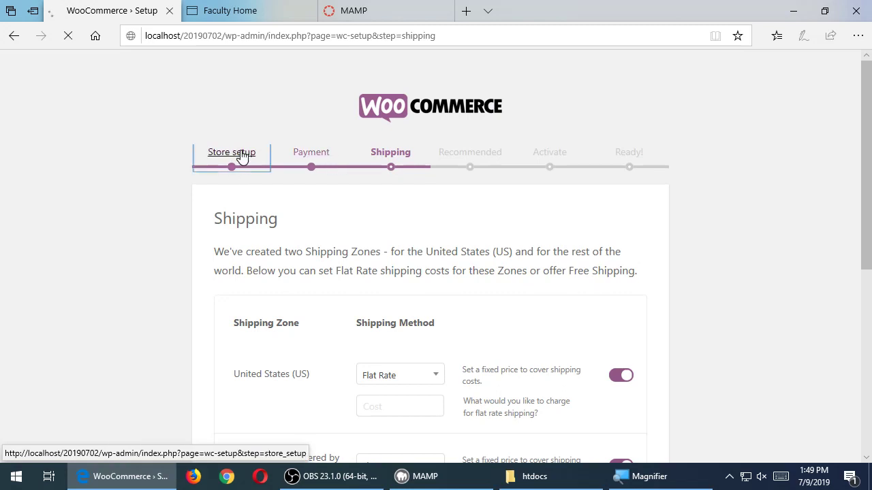
{"action": "scroll", "coordinate": [243, 160], "scroll_direction": "down", "scroll_amount": 5}
{"action": "left_click", "coordinate": [334, 170]}
{"action": "left_click", "coordinate": [306, 237]}
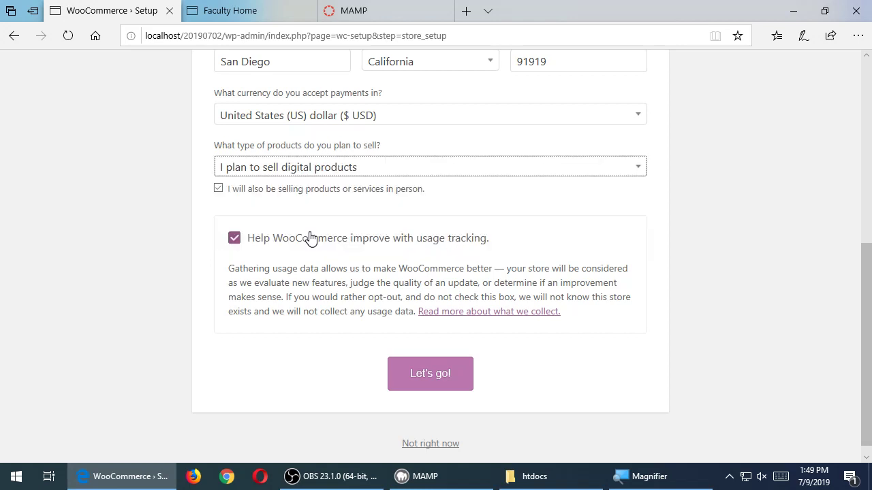
{"action": "left_click", "coordinate": [421, 382]}
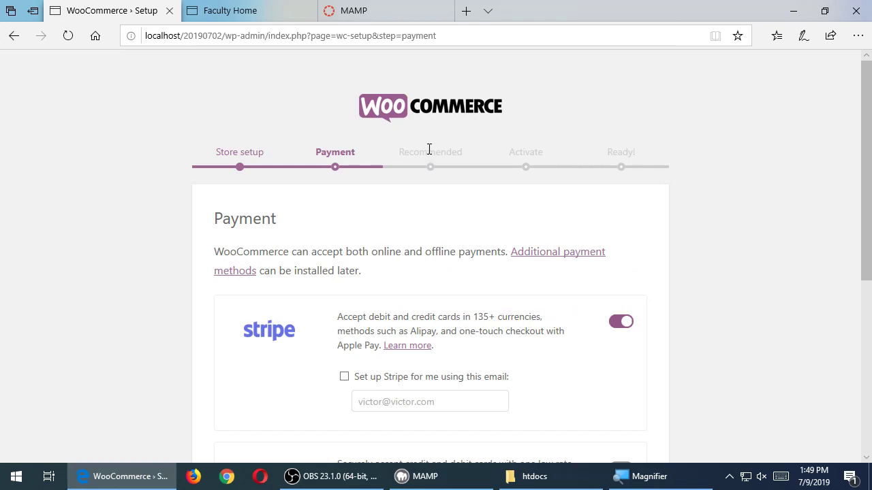
- Change the product type to both physical and digital, save, and continue to Shipping
{"action": "left_click", "coordinate": [248, 162]}
{"action": "scroll", "coordinate": [367, 261], "scroll_direction": "down", "scroll_amount": 3}
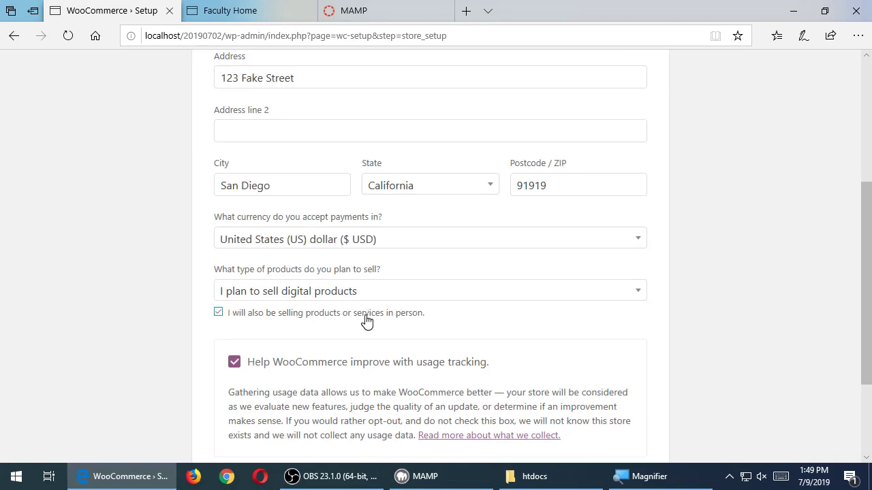
{"action": "left_click", "coordinate": [368, 291]}
{"action": "left_click", "coordinate": [364, 313]}
{"action": "scroll", "coordinate": [613, 341], "scroll_direction": "down", "scroll_amount": 2}
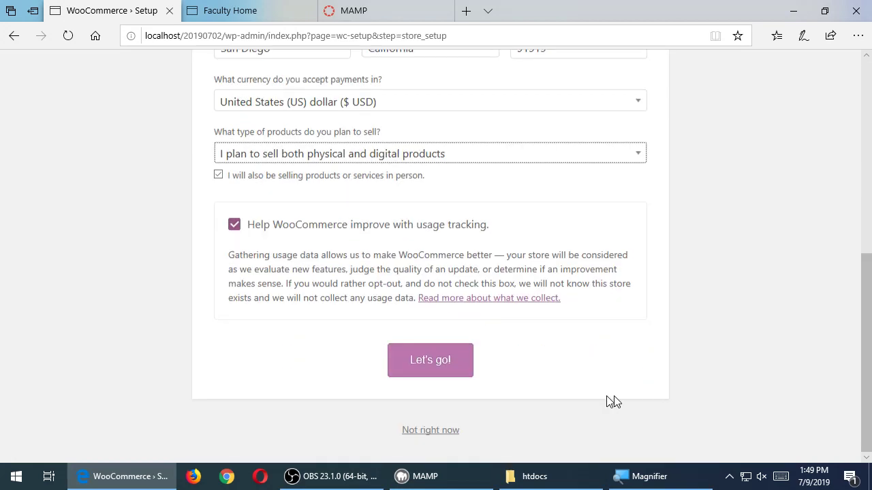
{"action": "left_click", "coordinate": [453, 366]}
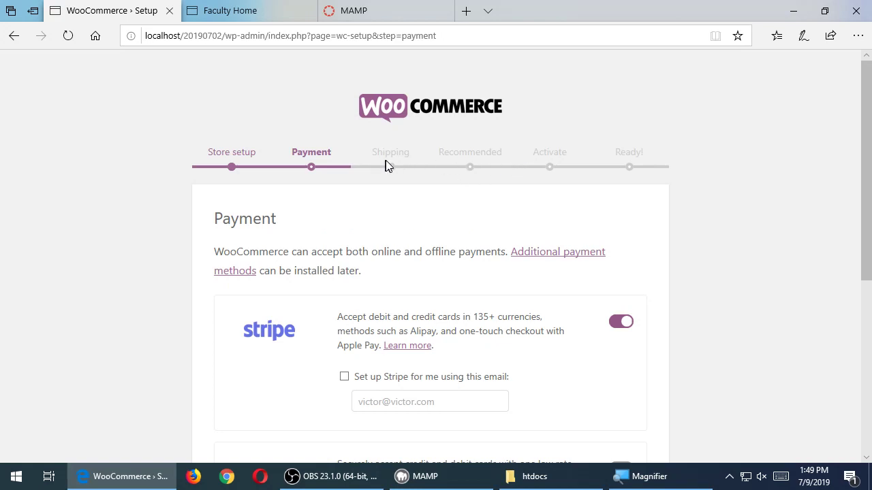
{"action": "scroll", "coordinate": [483, 383], "scroll_direction": "down", "scroll_amount": 5}
{"action": "left_click", "coordinate": [456, 416]}
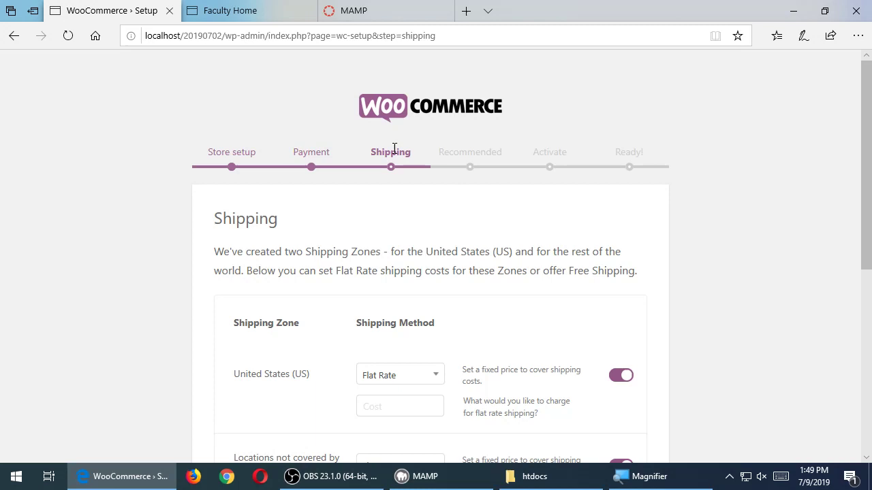
- Set flat rates of 5 for the US and 15 elsewhere, and uncheck shipping-label printing
{"action": "scroll", "coordinate": [395, 148], "scroll_direction": "down", "scroll_amount": 3}
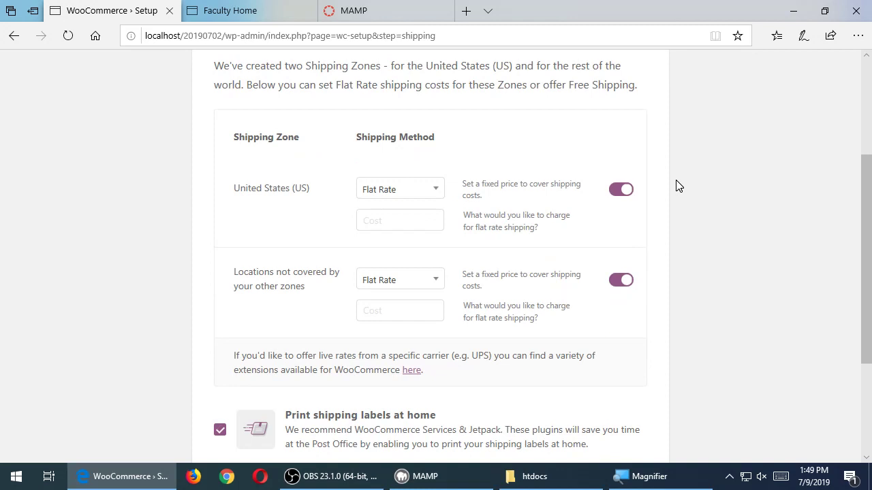
{"action": "left_click", "coordinate": [425, 215]}
{"action": "type", "text": "5"}
{"action": "left_click", "coordinate": [419, 318]}
{"action": "type", "text": "15"}
{"action": "scroll", "coordinate": [143, 273], "scroll_direction": "down", "scroll_amount": 3}
{"action": "scroll", "coordinate": [141, 271], "scroll_direction": "down", "scroll_amount": 1}
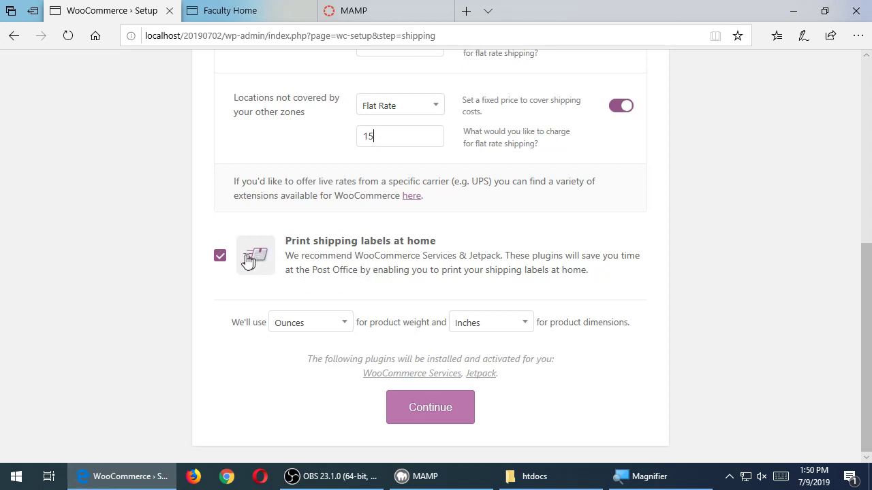
{"action": "left_click", "coordinate": [219, 256]}
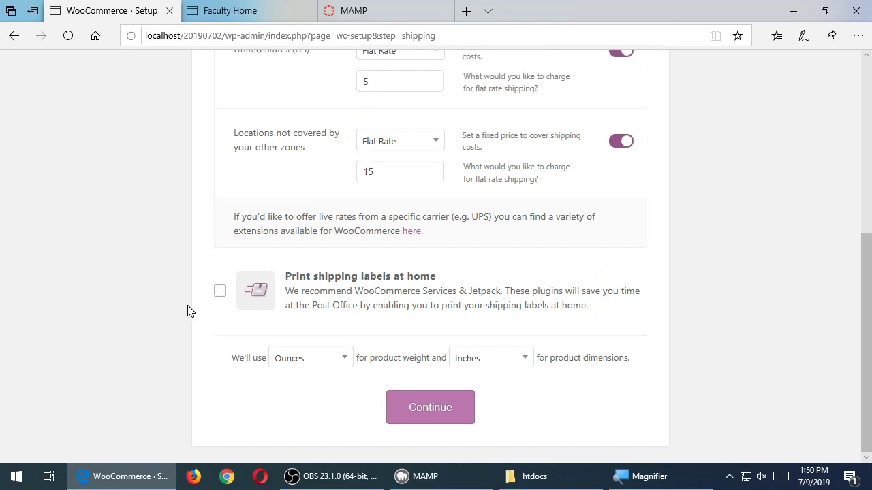